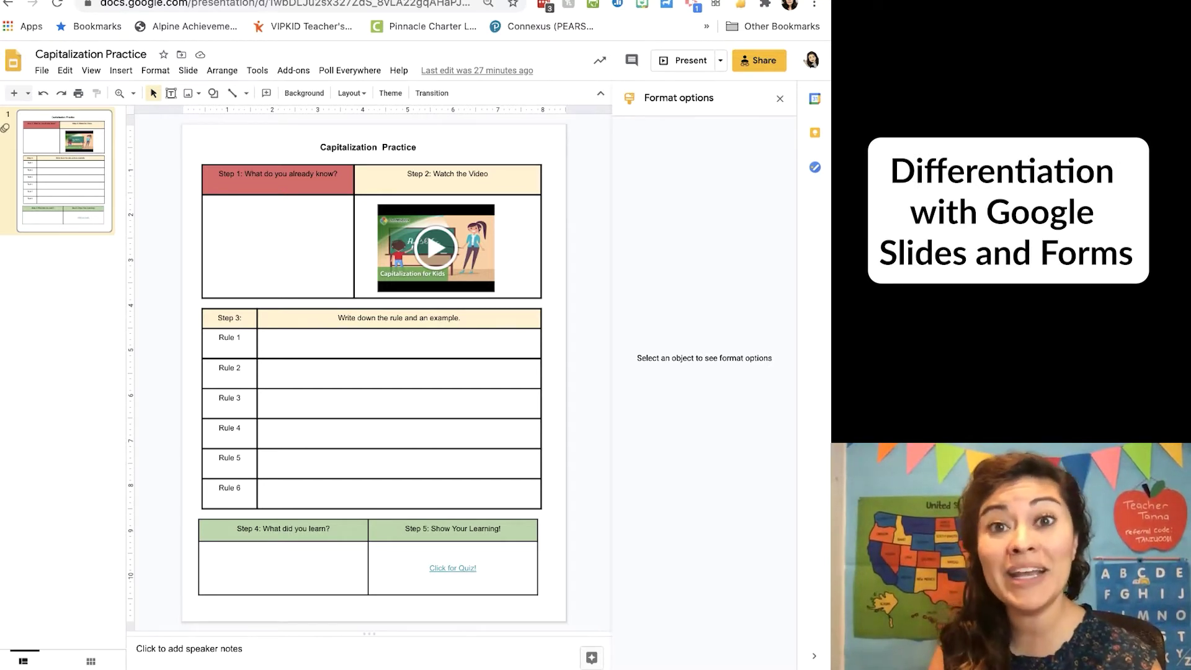
Present the Capitalization Practice slide full screen.
key("super+Return")
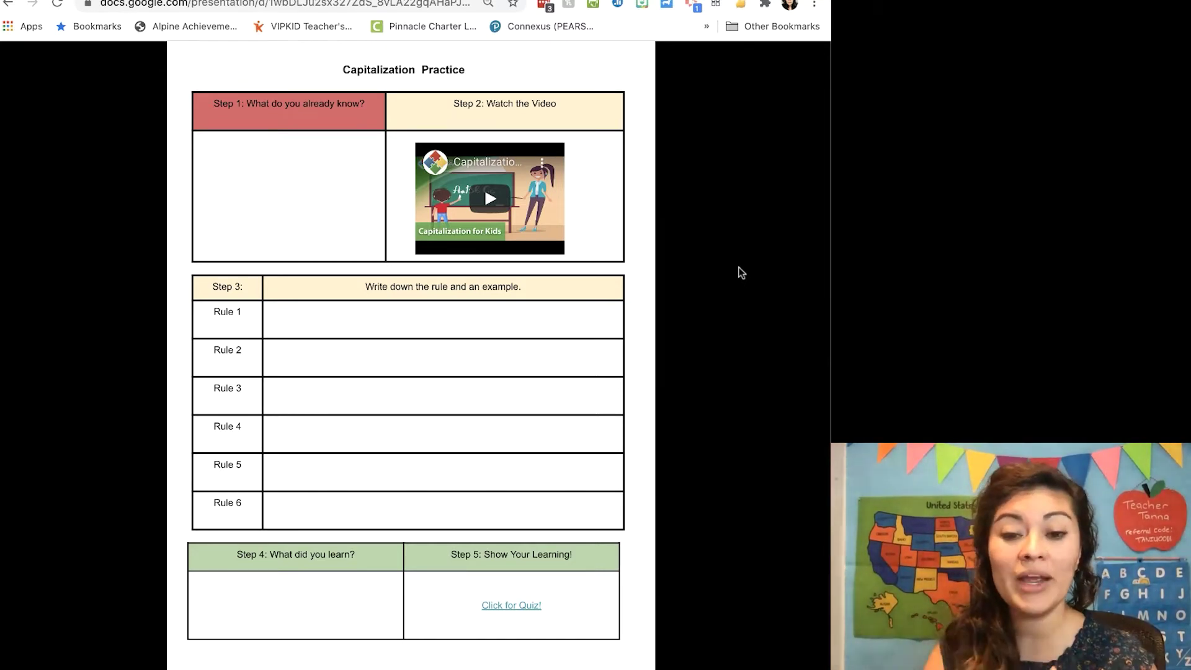
Open the Capitalization (MINTS) quiz from the slide link, look through it, and enter edit mode.
left_click(507, 607)
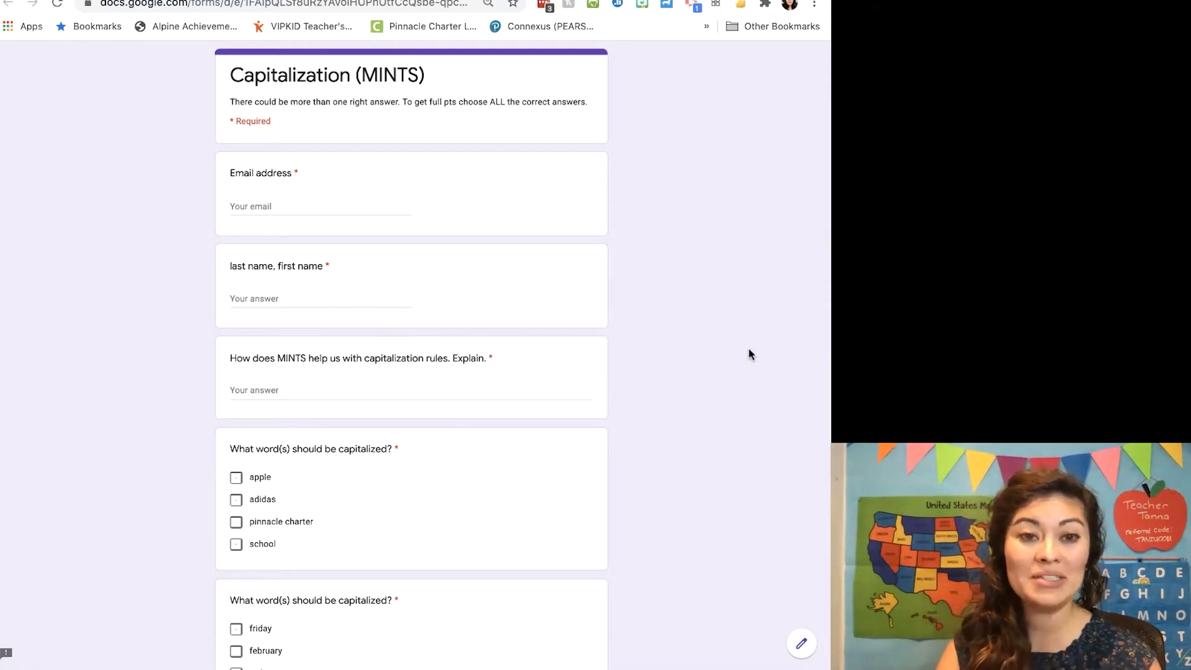
scroll(749, 348, "down", 2)
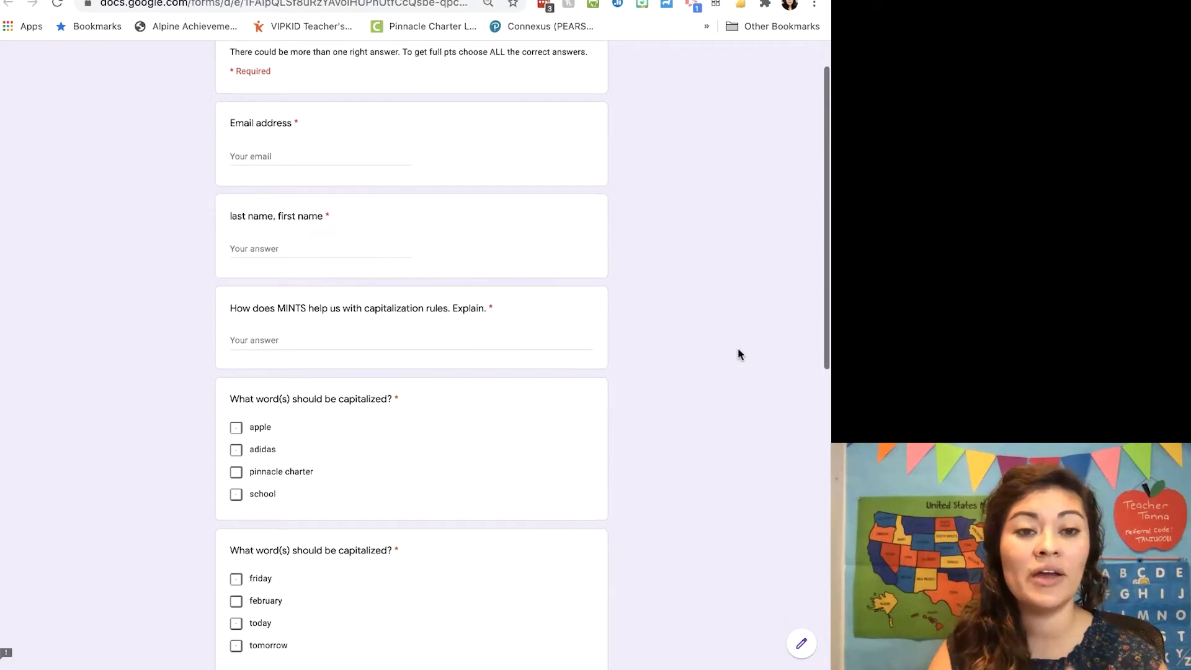
scroll(410, 146, "down", 3)
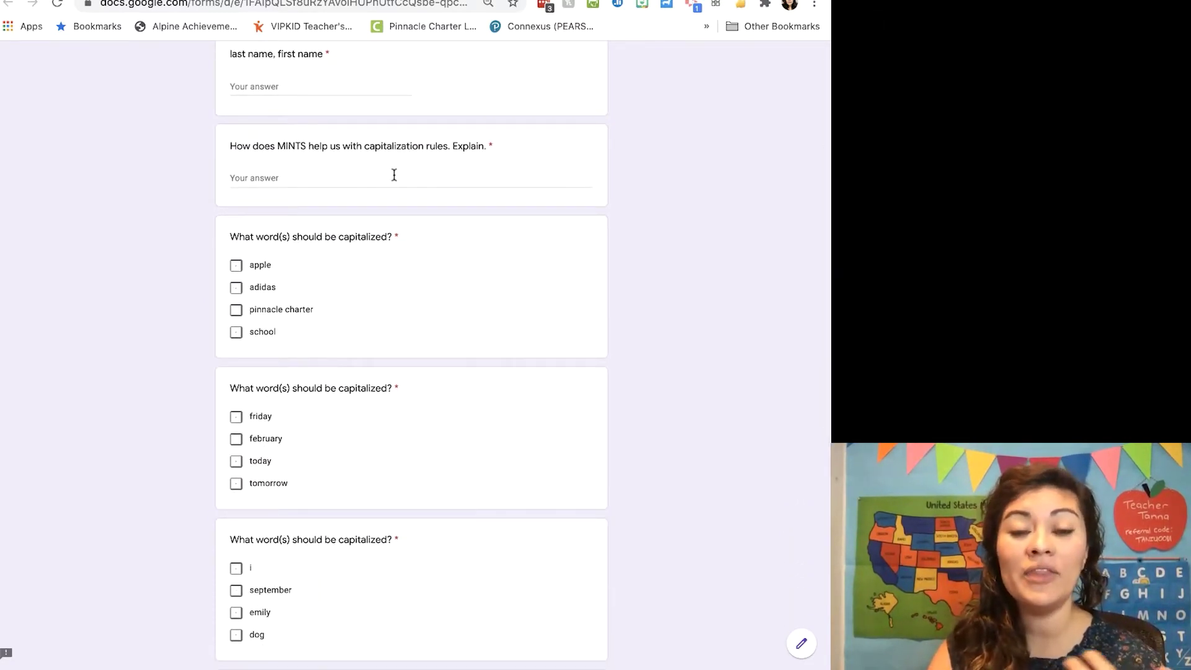
scroll(392, 180, "down", 2)
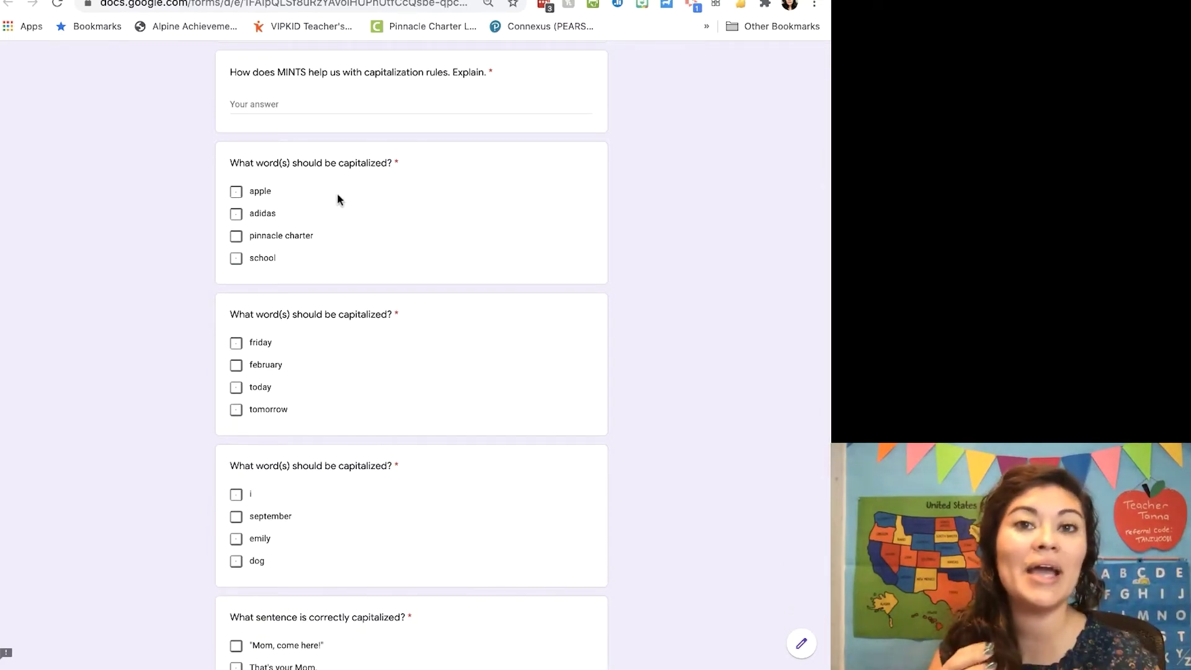
scroll(339, 201, "down", 3)
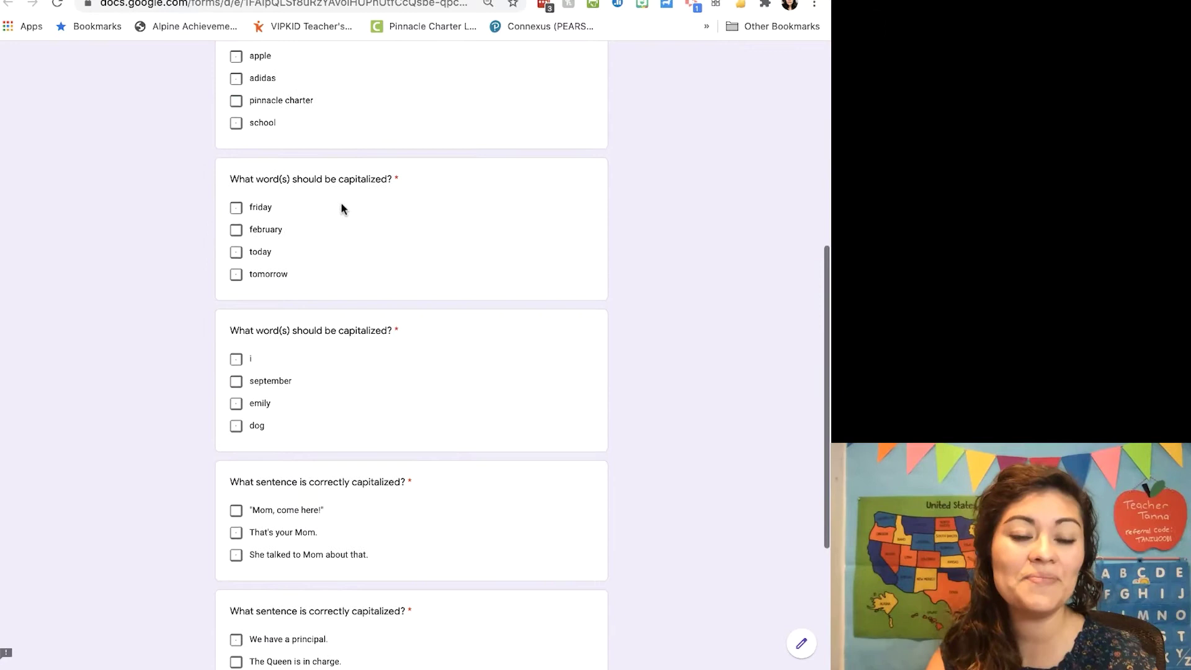
scroll(248, 265, "down", 2)
scroll(255, 267, "down", 3)
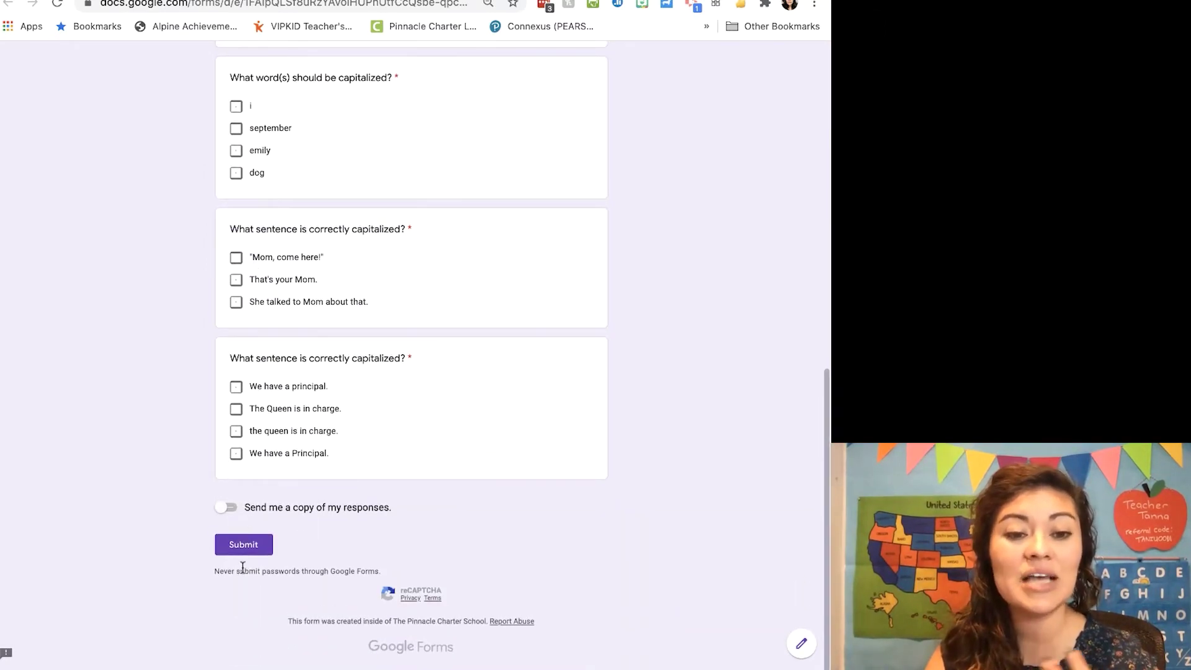
left_click(801, 645)
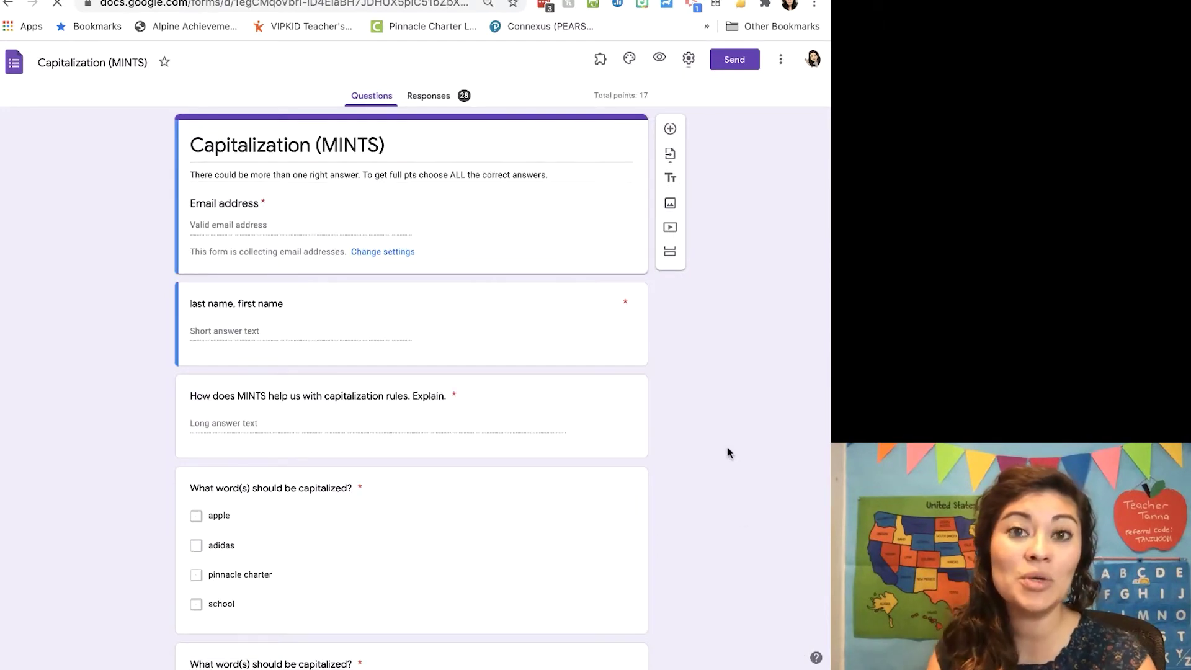
Review the quiz's 28 responses: insights, student scores and per-question answer charts.
left_click(442, 99)
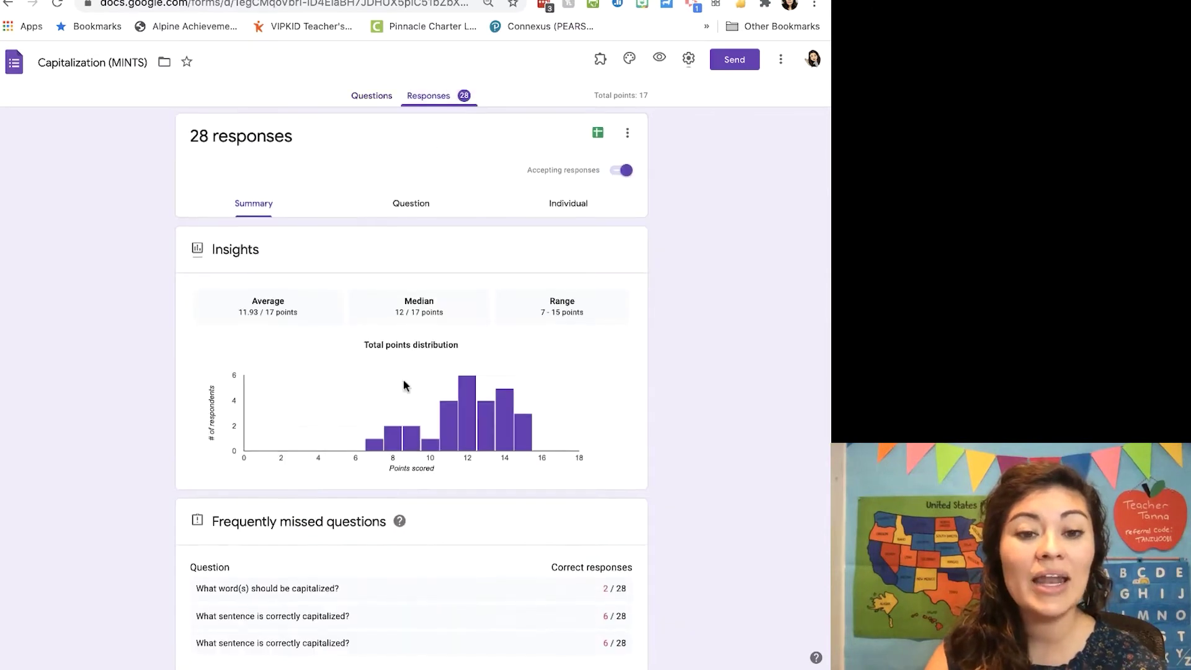
scroll(404, 382, "down", 1)
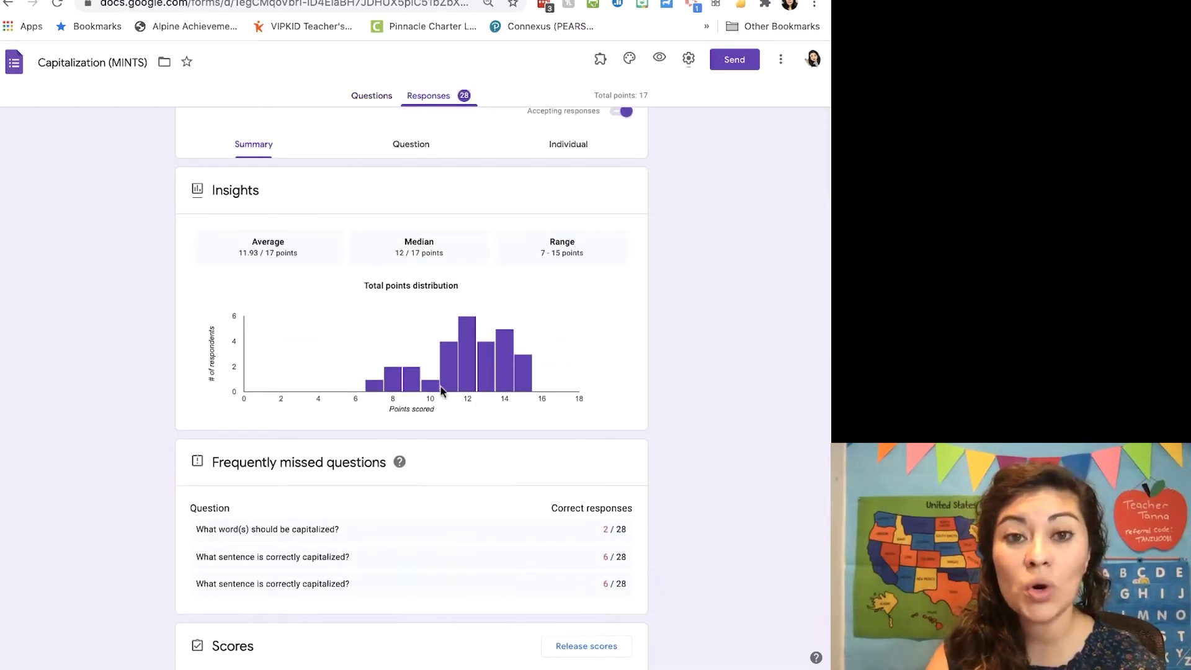
scroll(428, 399, "down", 5)
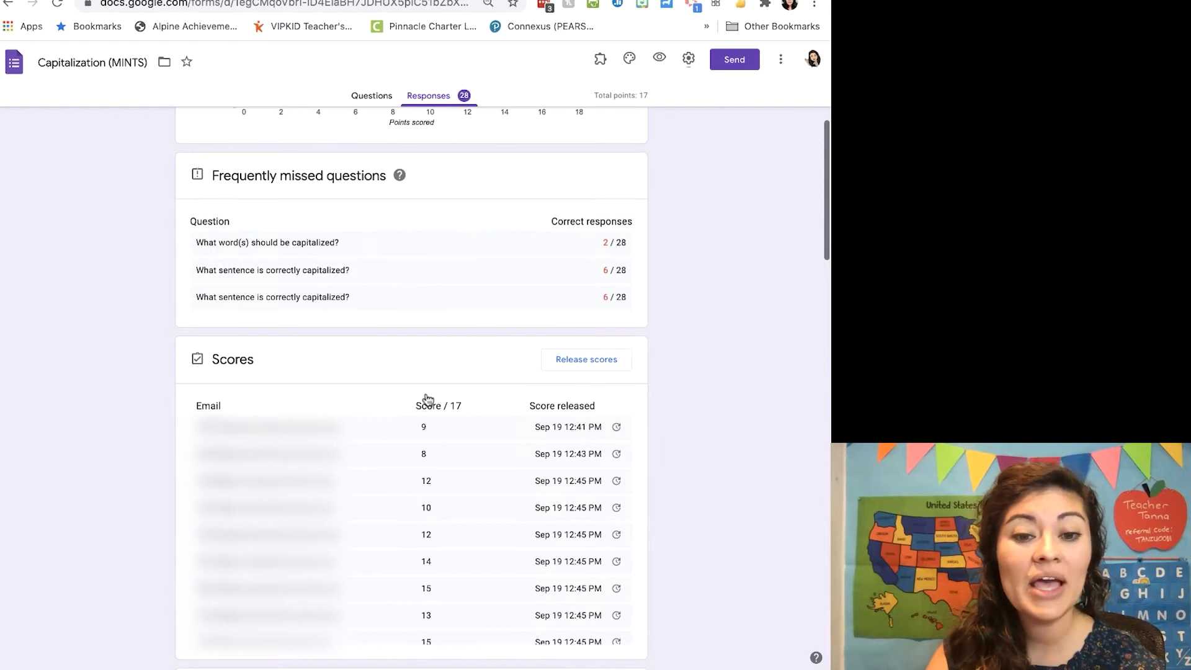
scroll(417, 532, "down", 3)
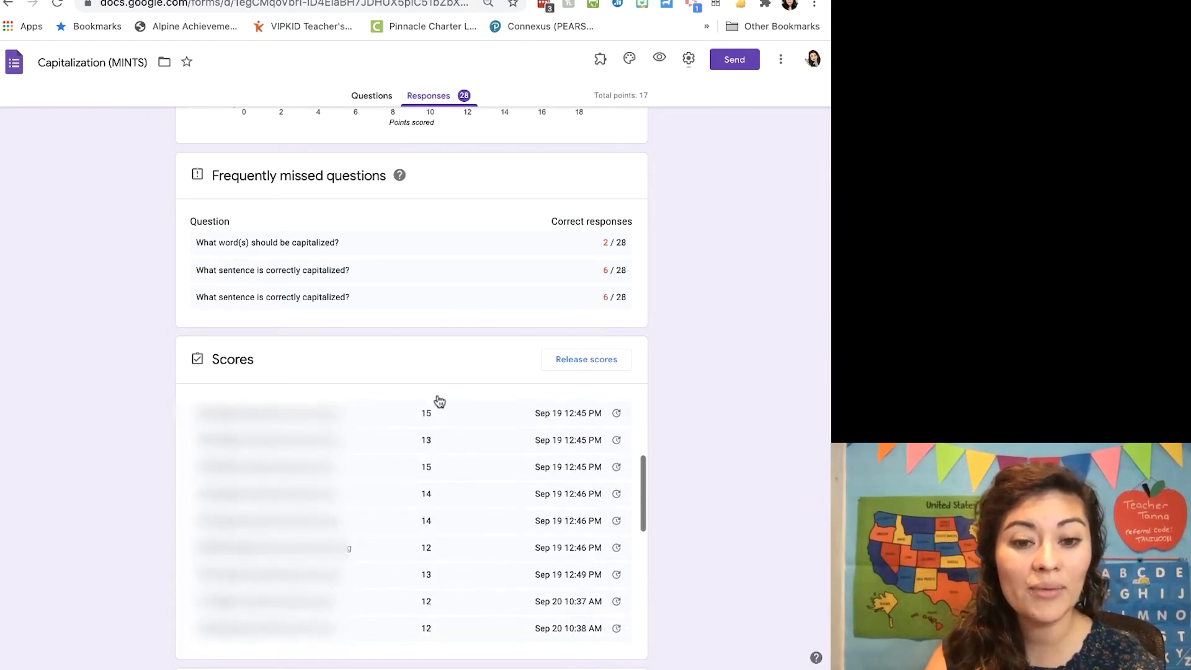
scroll(434, 558, "down", 5)
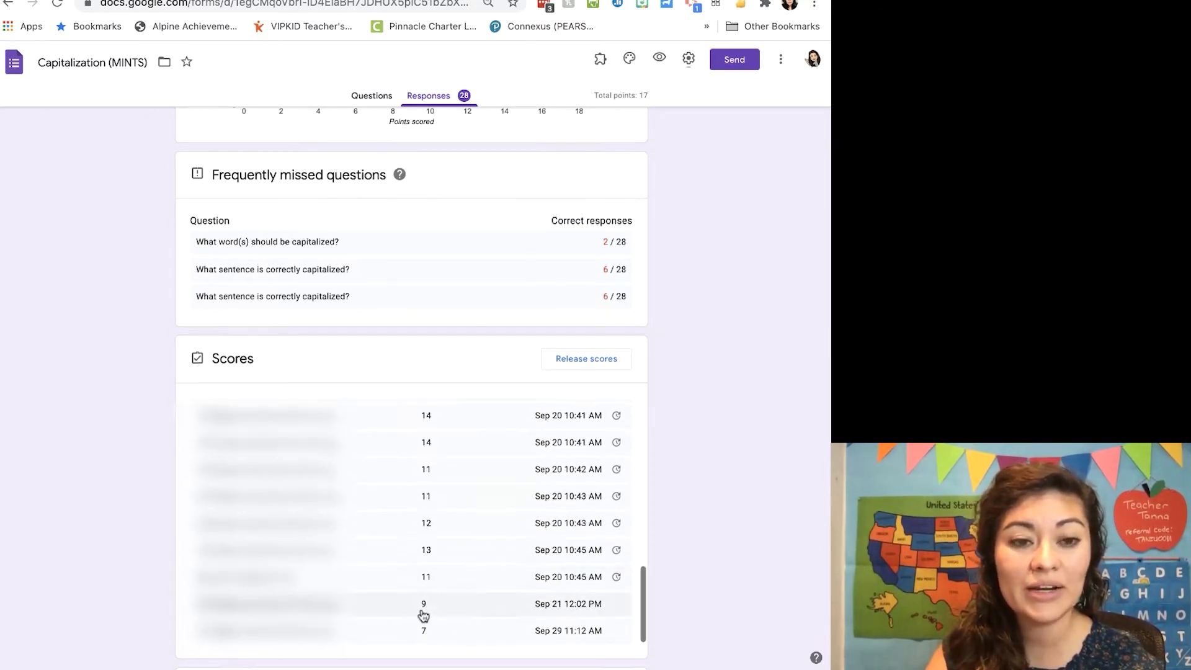
scroll(423, 614, "down", 9)
scroll(428, 519, "down", 1)
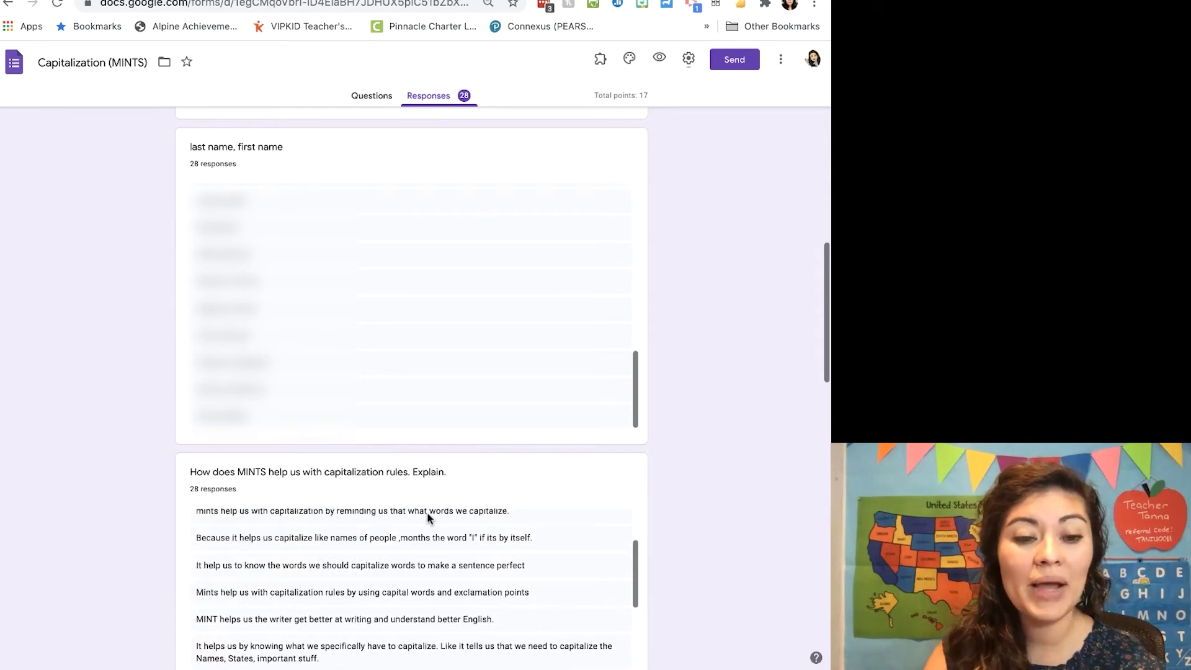
scroll(428, 519, "down", 10)
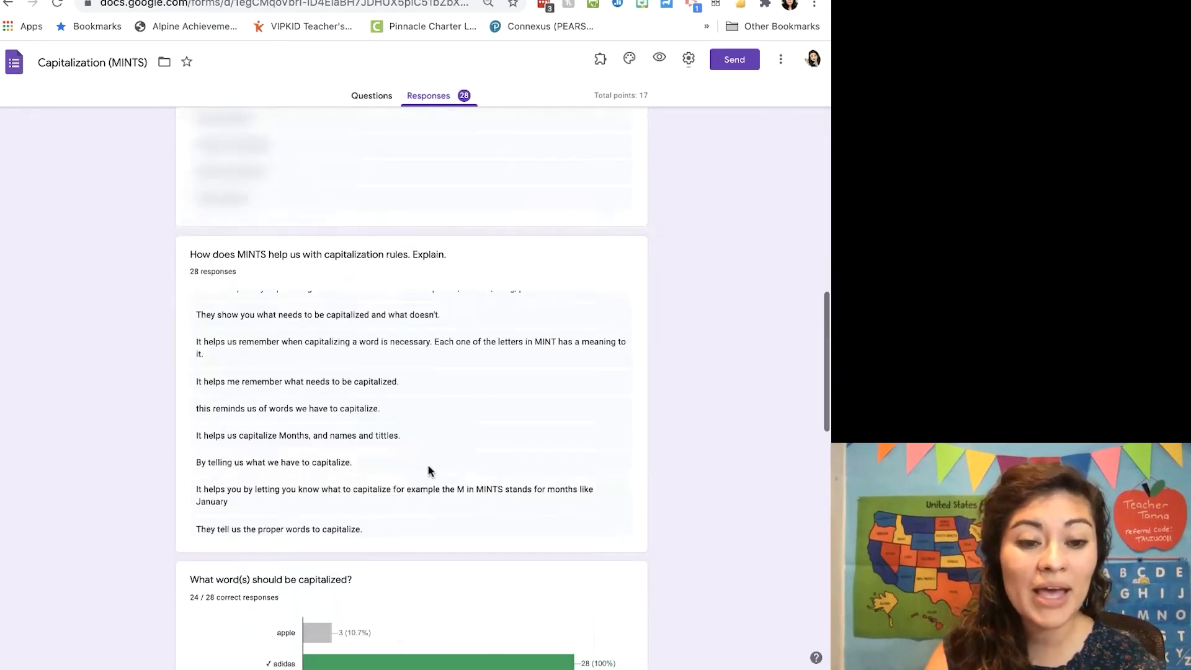
scroll(428, 471, "down", 4)
scroll(417, 457, "down", 1)
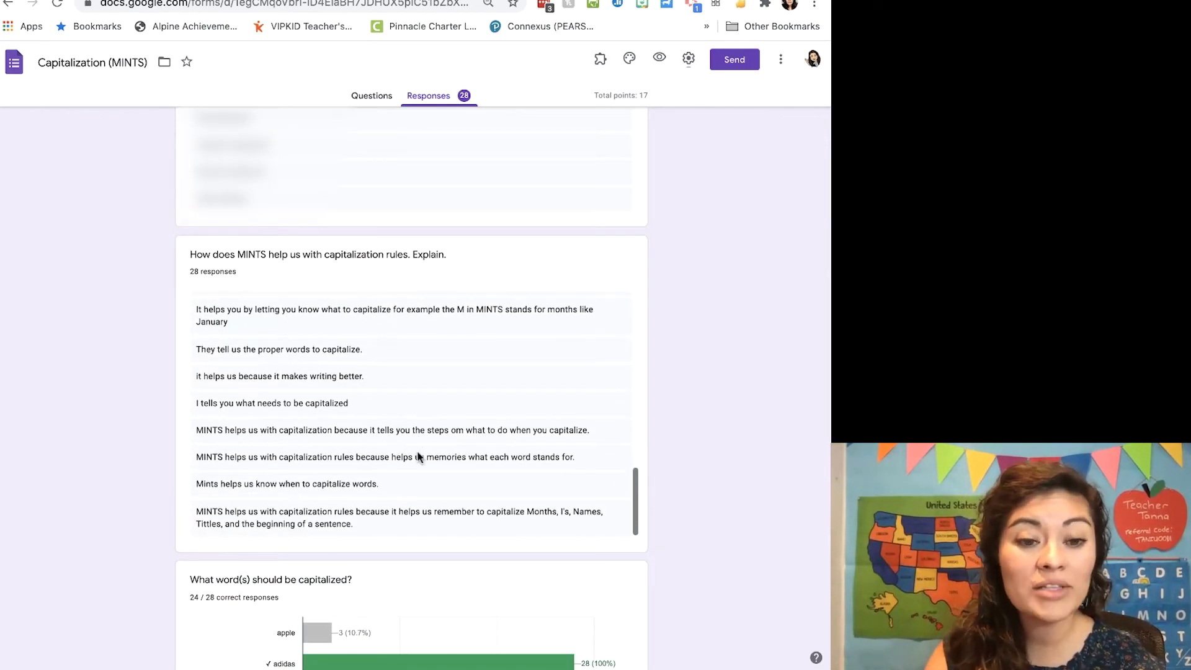
scroll(706, 395, "down", 8)
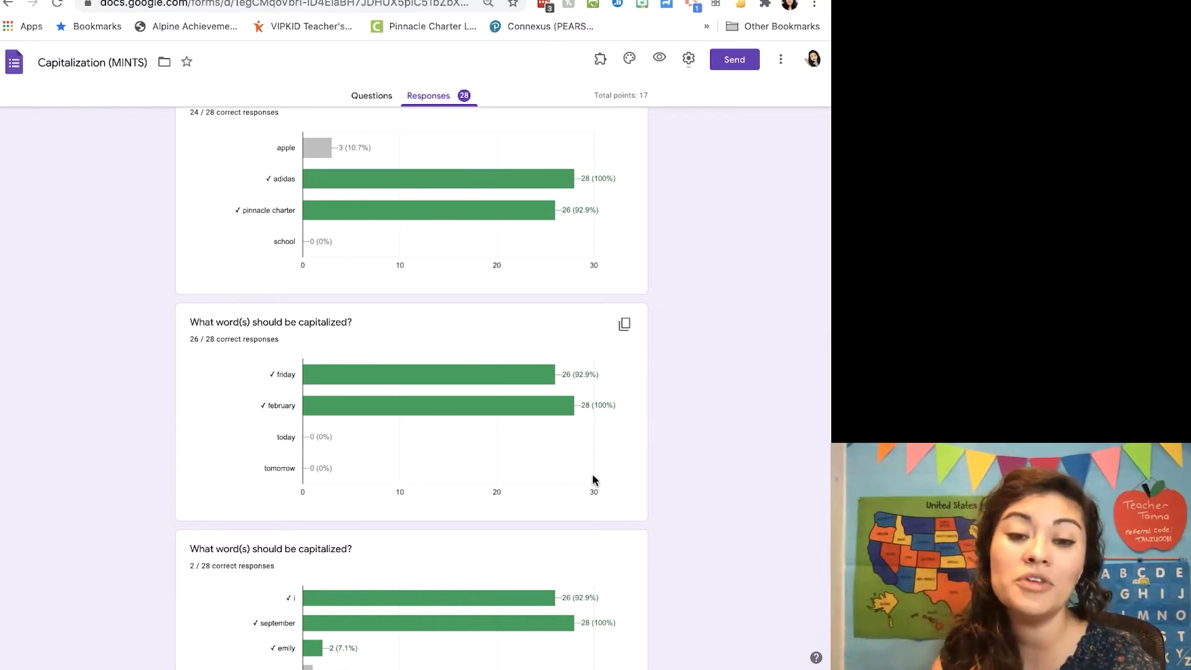
scroll(593, 479, "down", 10)
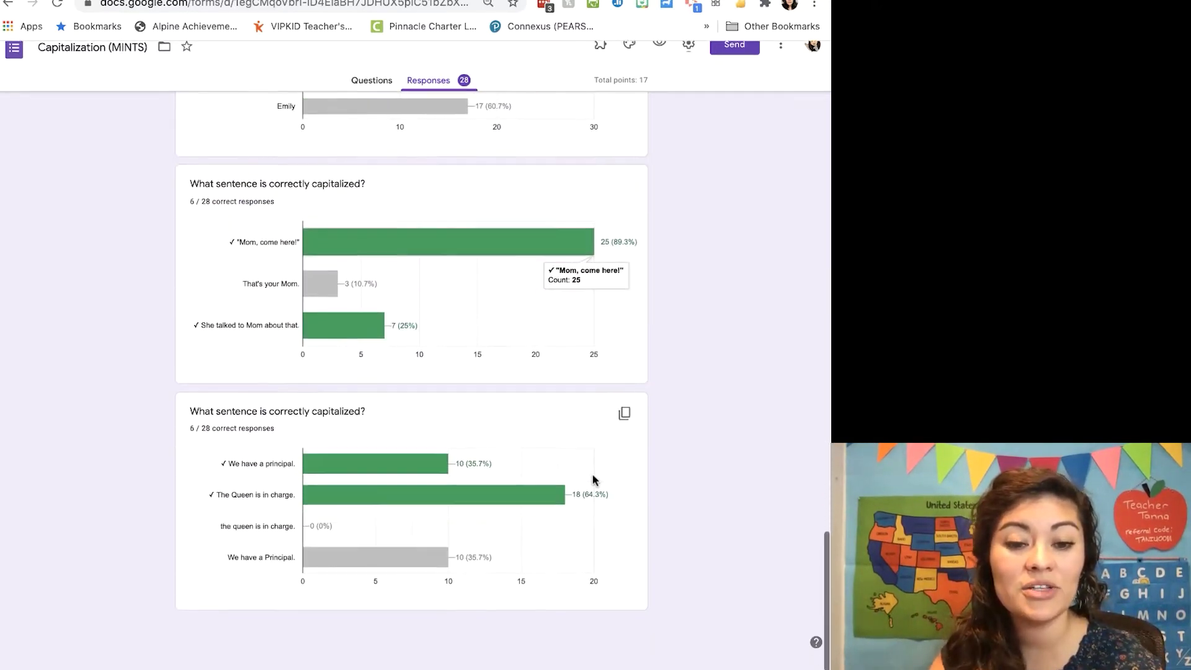
scroll(593, 479, "up", 15)
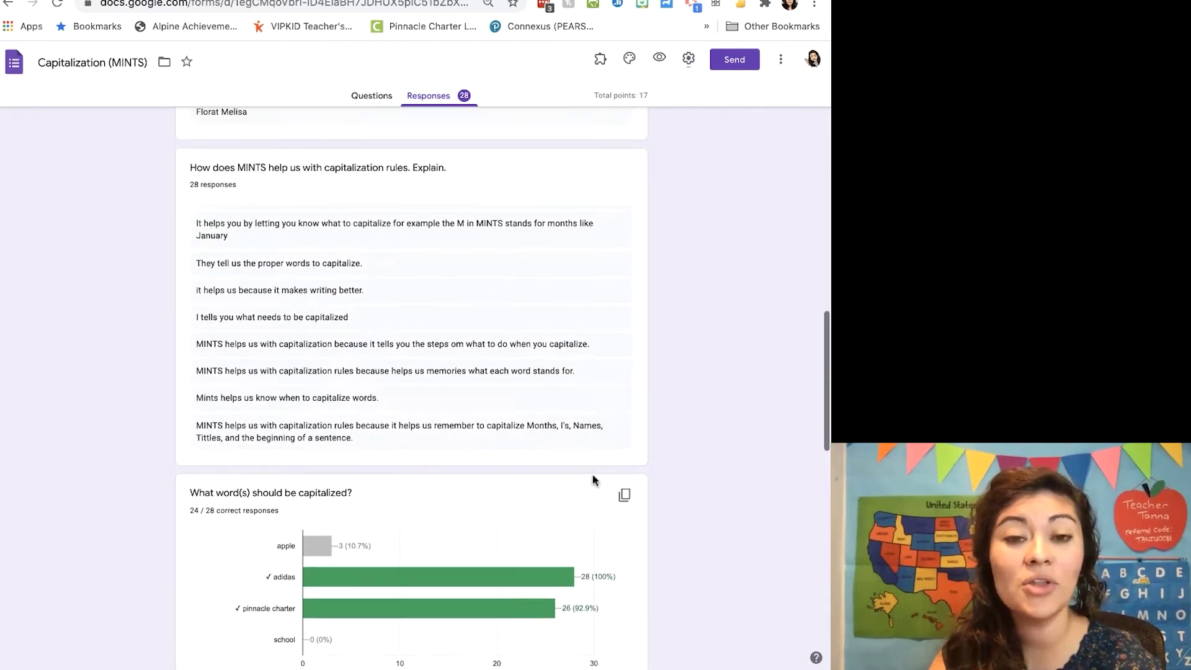
scroll(593, 480, "down", 9)
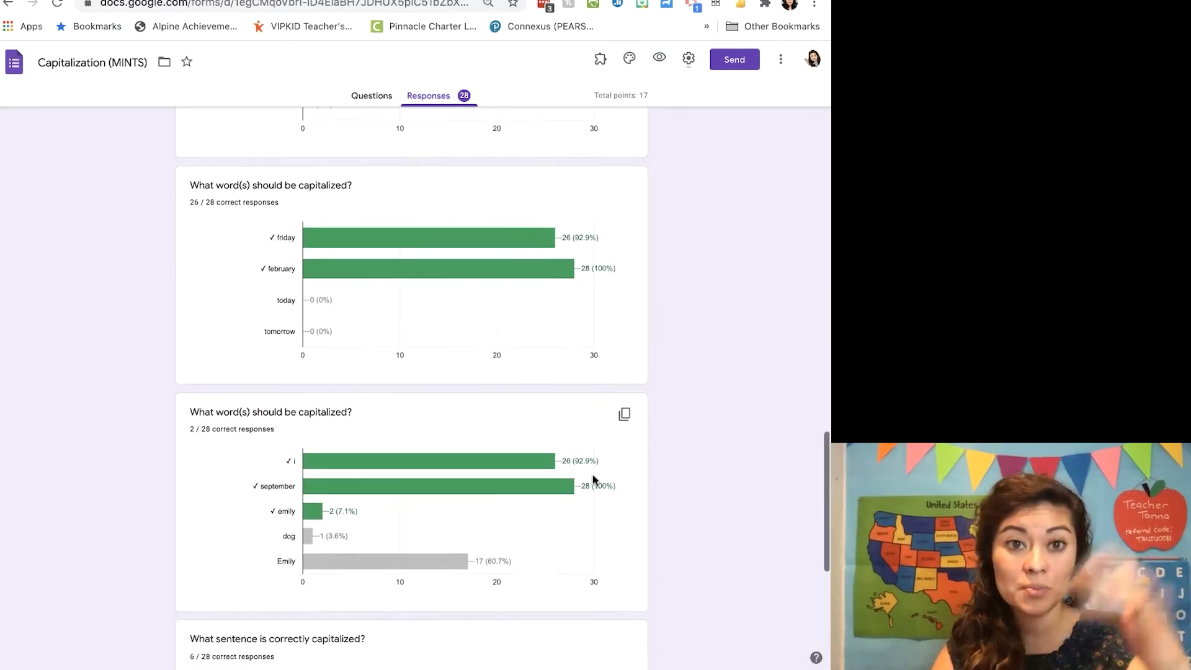
scroll(593, 479, "up", 20)
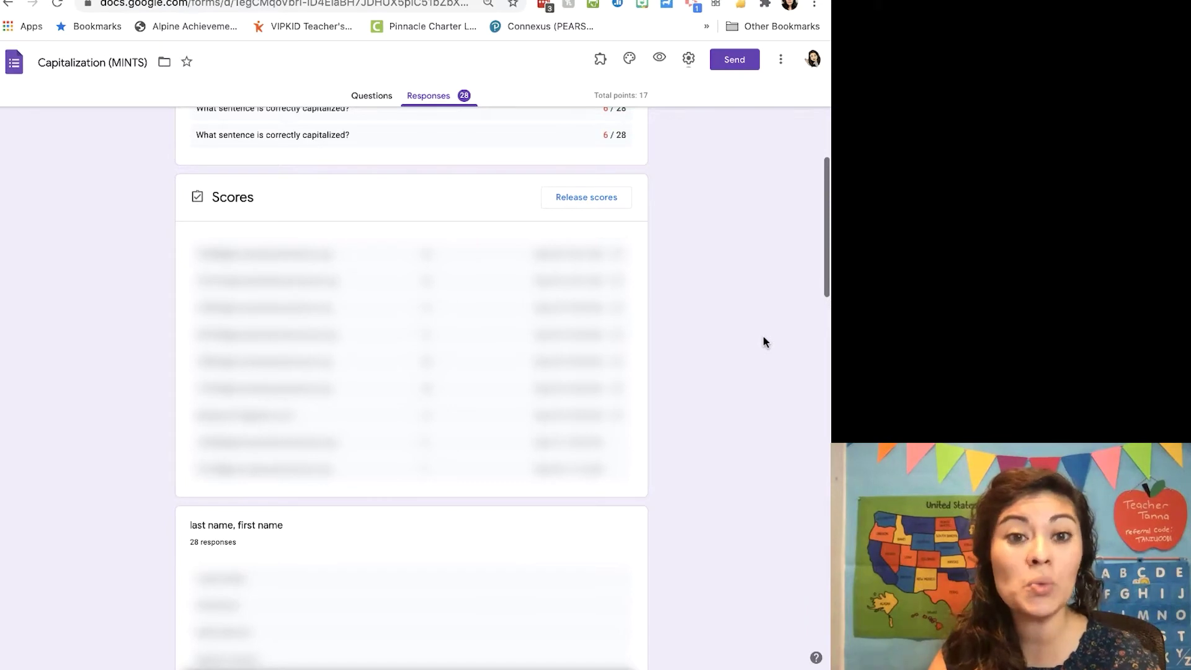
Return to the Capitalization Practice presentation with Ctrl+Tab.
key("ctrl+Tab")
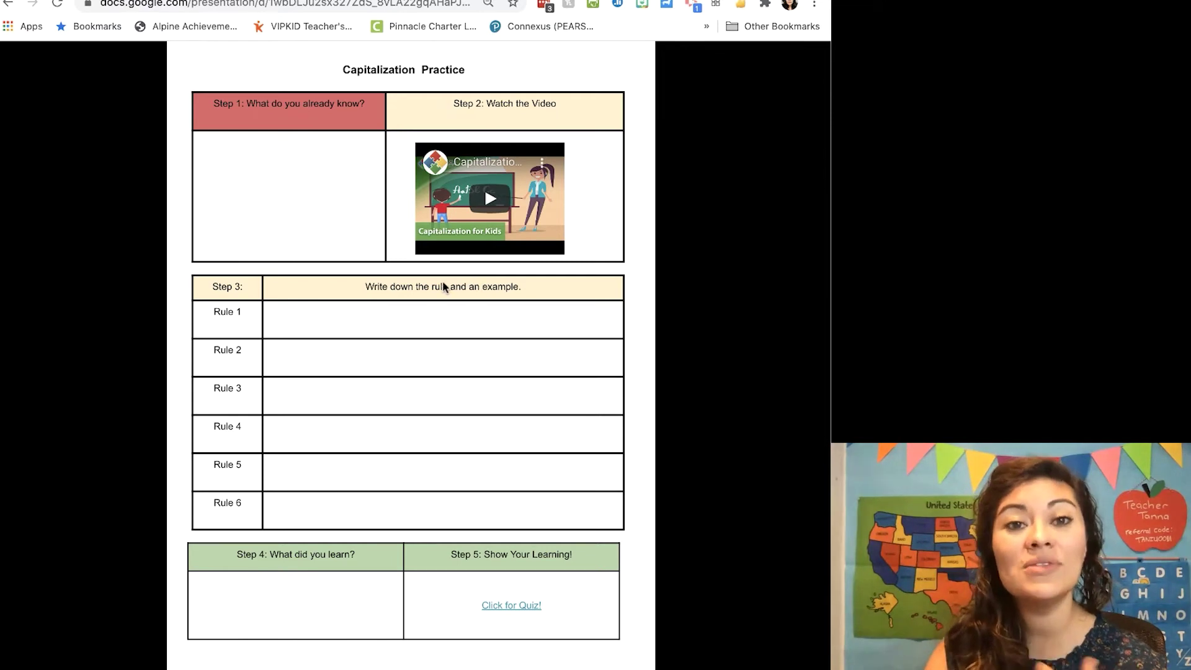
Leave the slideshow and go back to Albert's Your classes page.
mouse_move(470, 663)
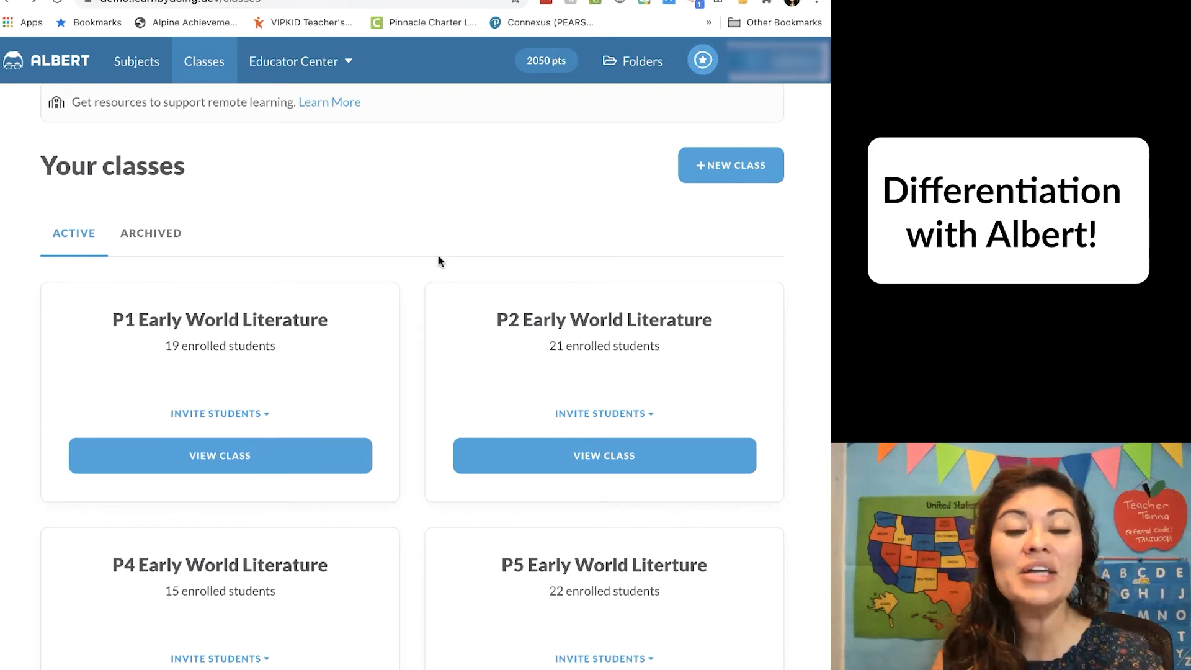
Open Albert's Folders page listing Grammar Practice with 111 questions.
scroll(438, 261, "down", 3)
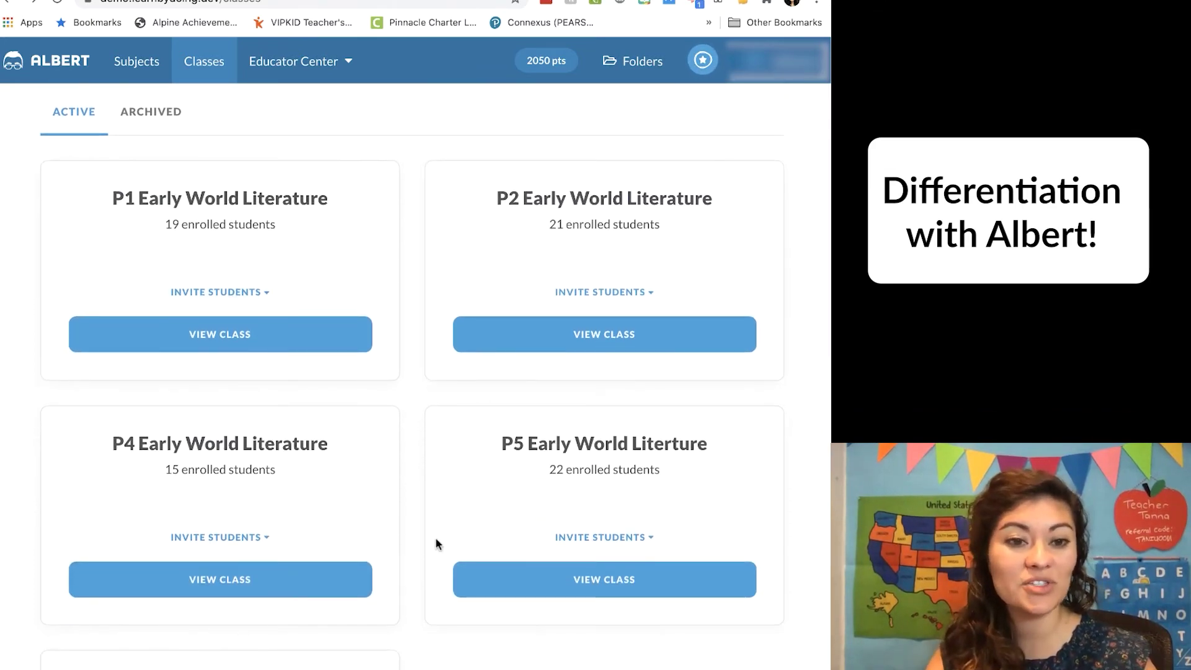
scroll(436, 545, "up", 2)
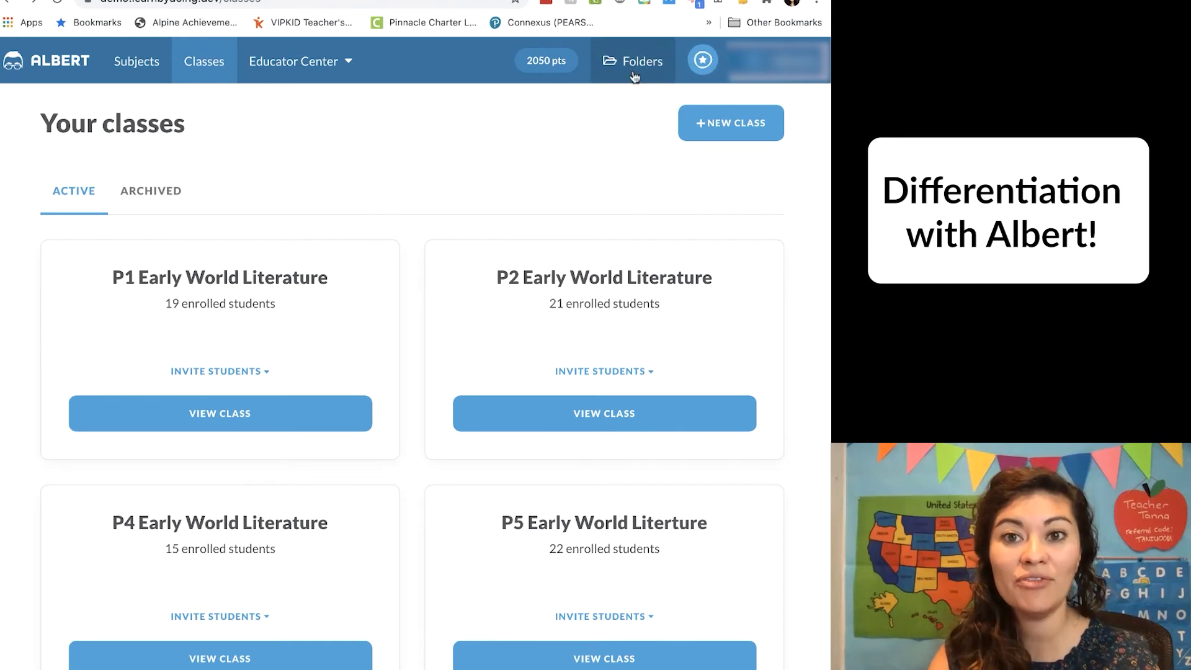
left_click(634, 71)
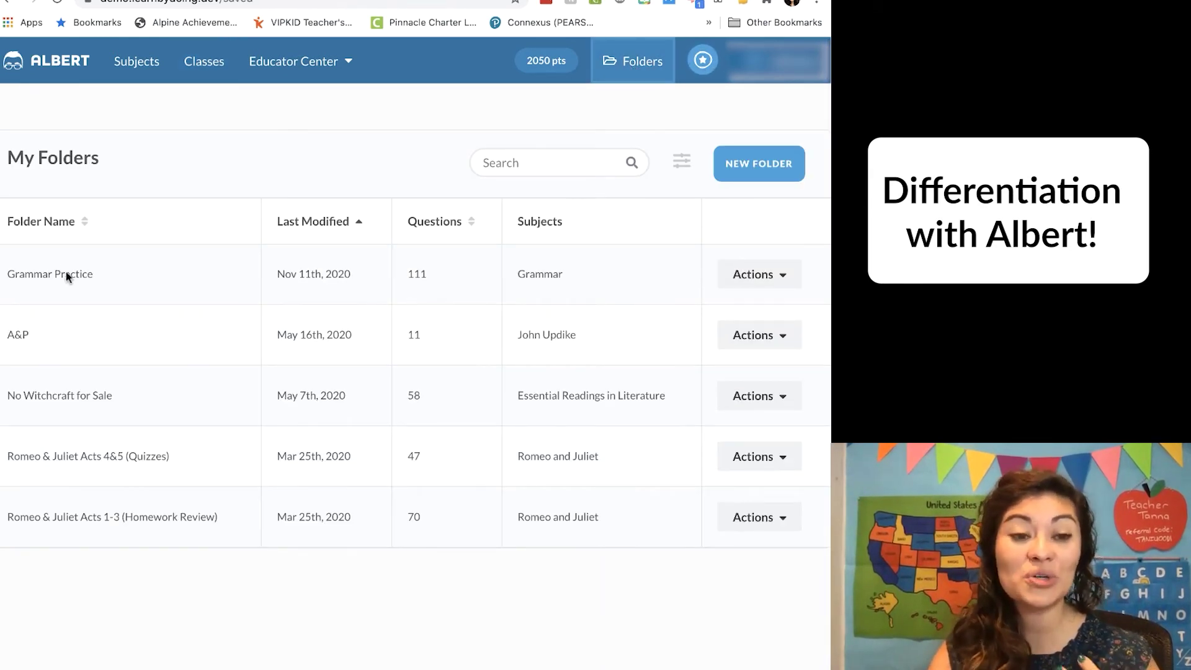
Open the Grammar Practice folder with Actions > Edit and Assign.
left_click(783, 284)
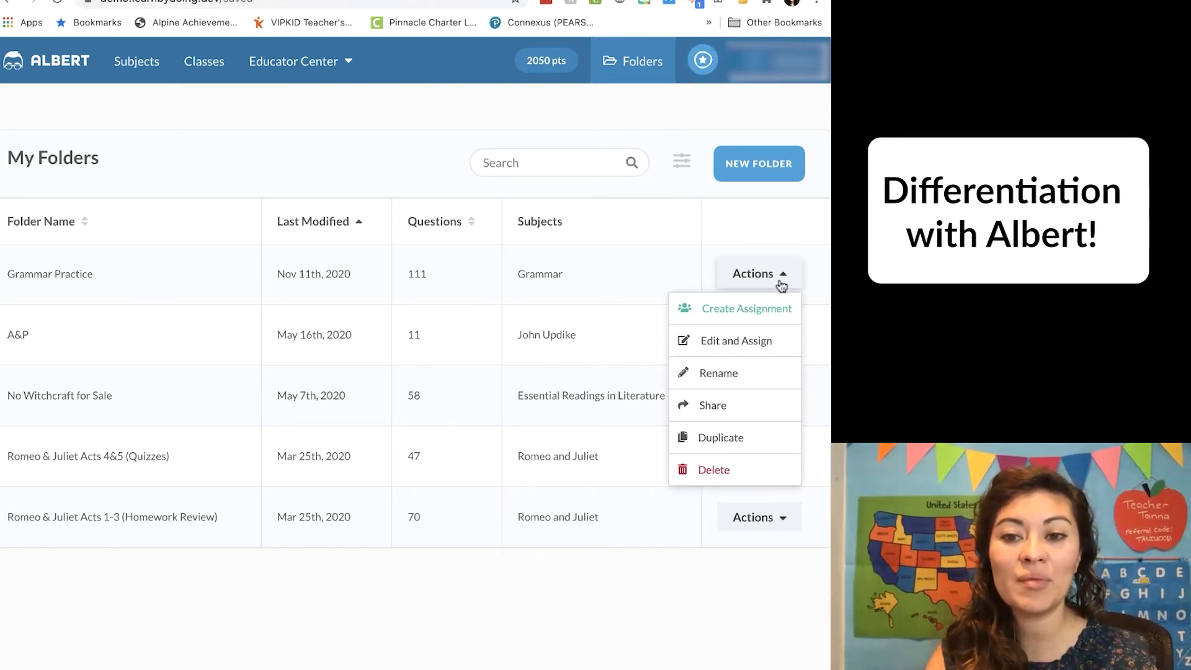
left_click(755, 343)
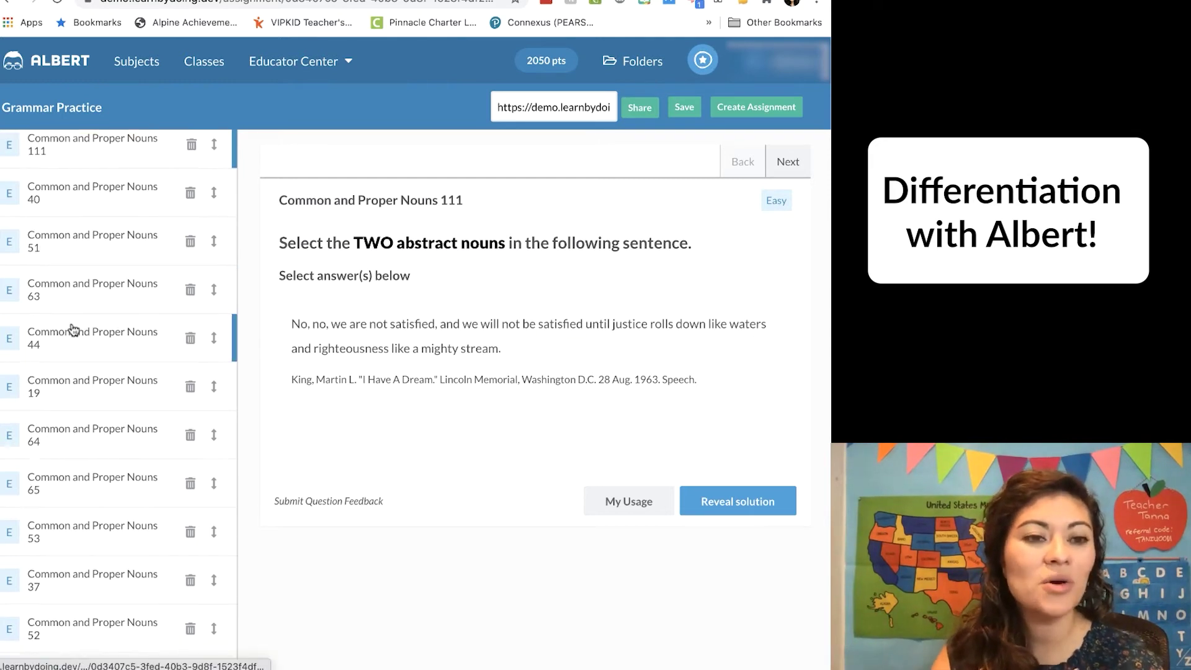
Scroll through the Grammar Practice question list in the left sidebar.
scroll(73, 329, "down", 8)
scroll(74, 329, "up", 8)
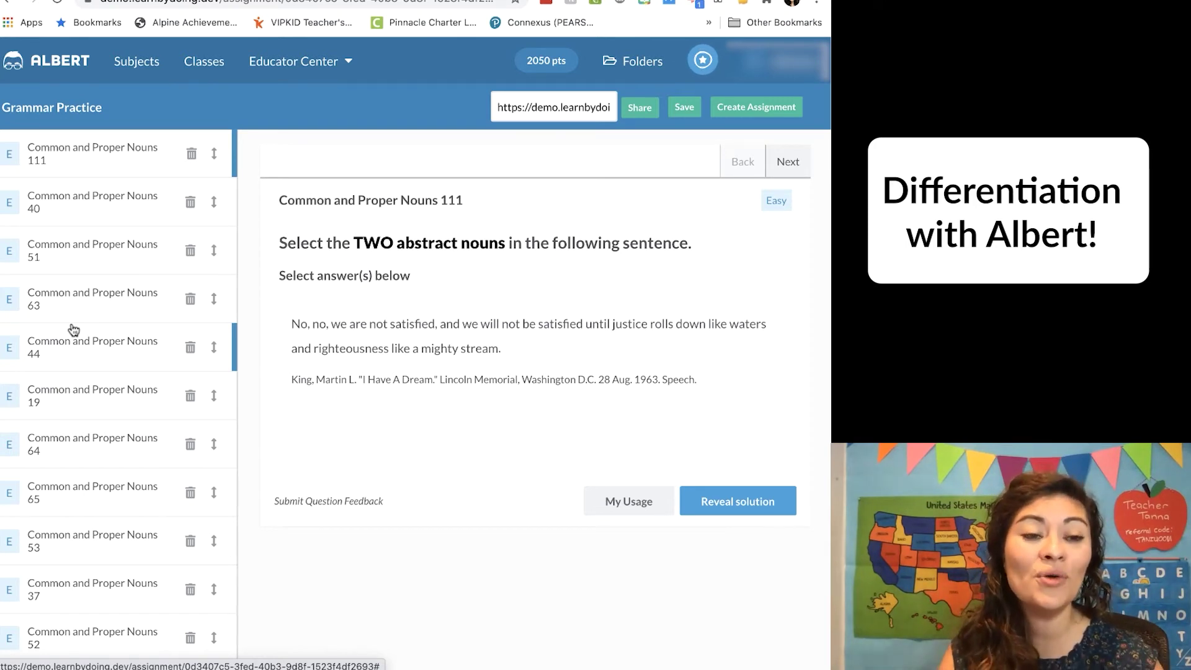
scroll(73, 329, "down", 5)
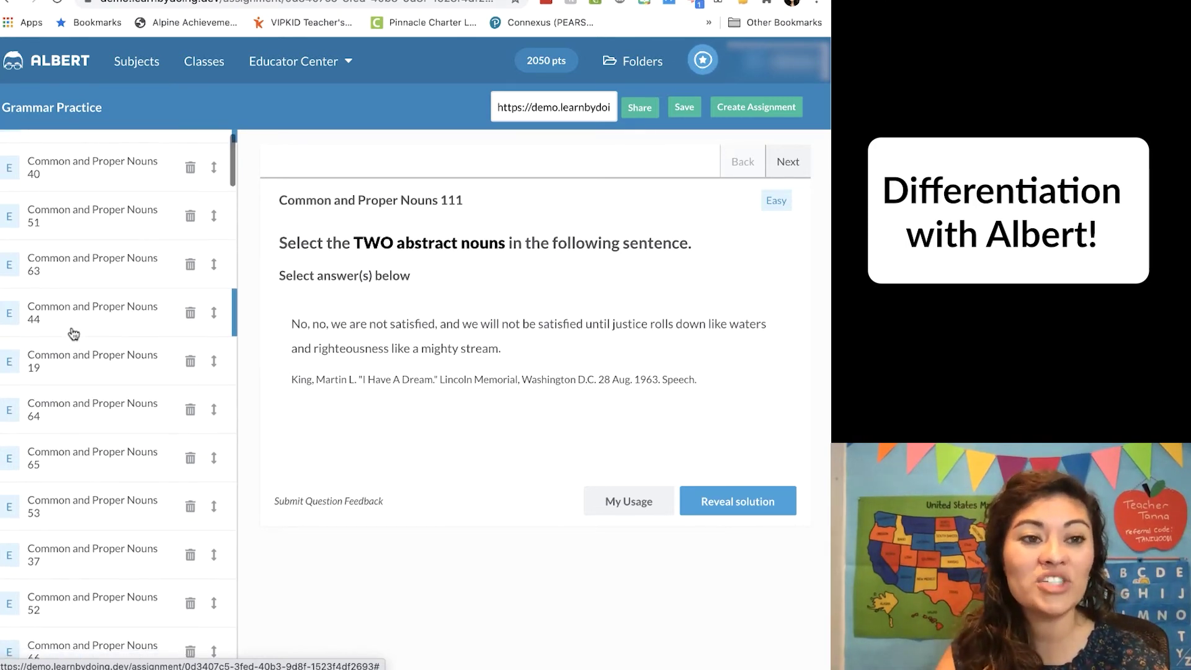
scroll(74, 334, "down", 10)
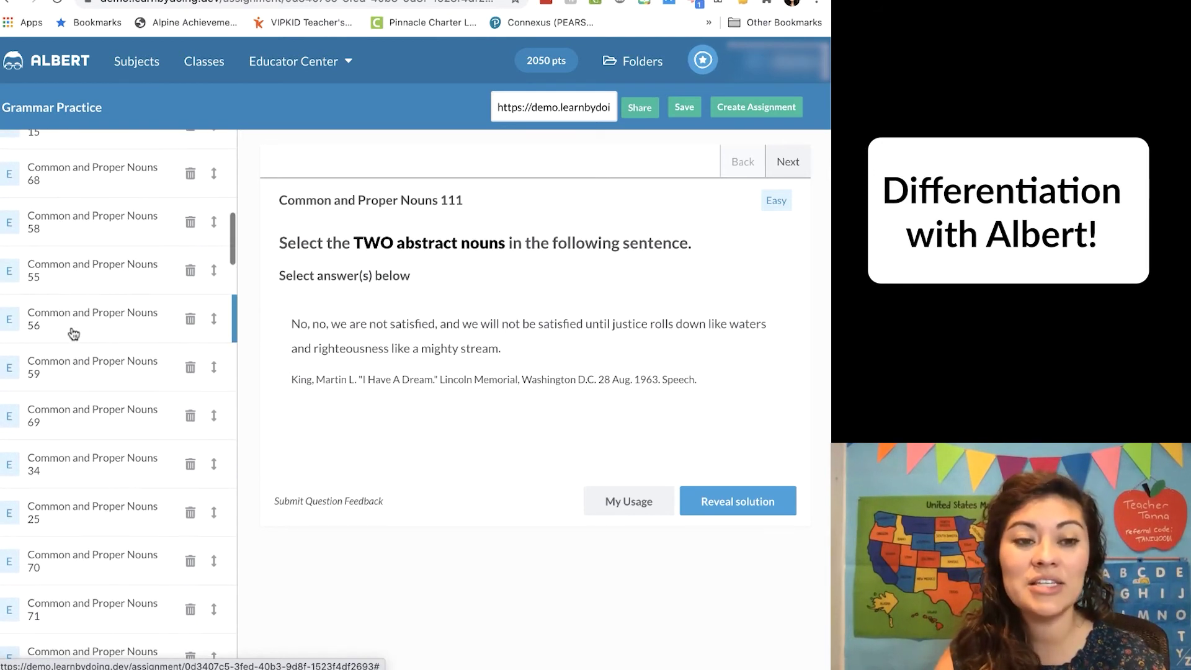
scroll(73, 334, "down", 7)
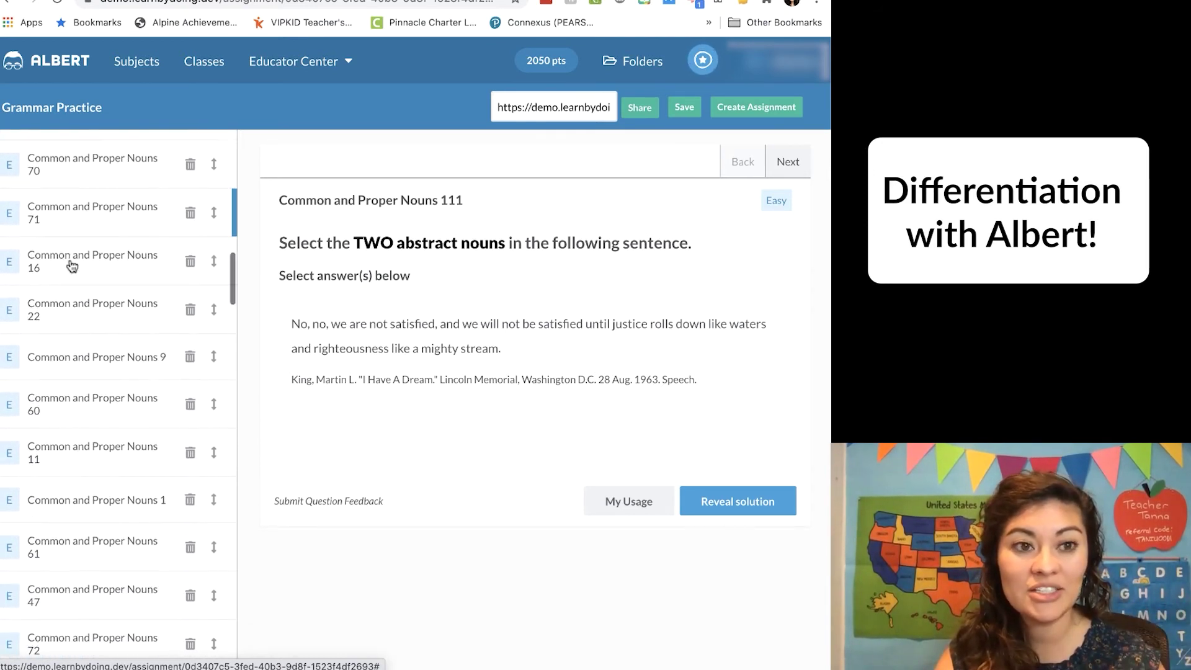
scroll(72, 267, "up", 15)
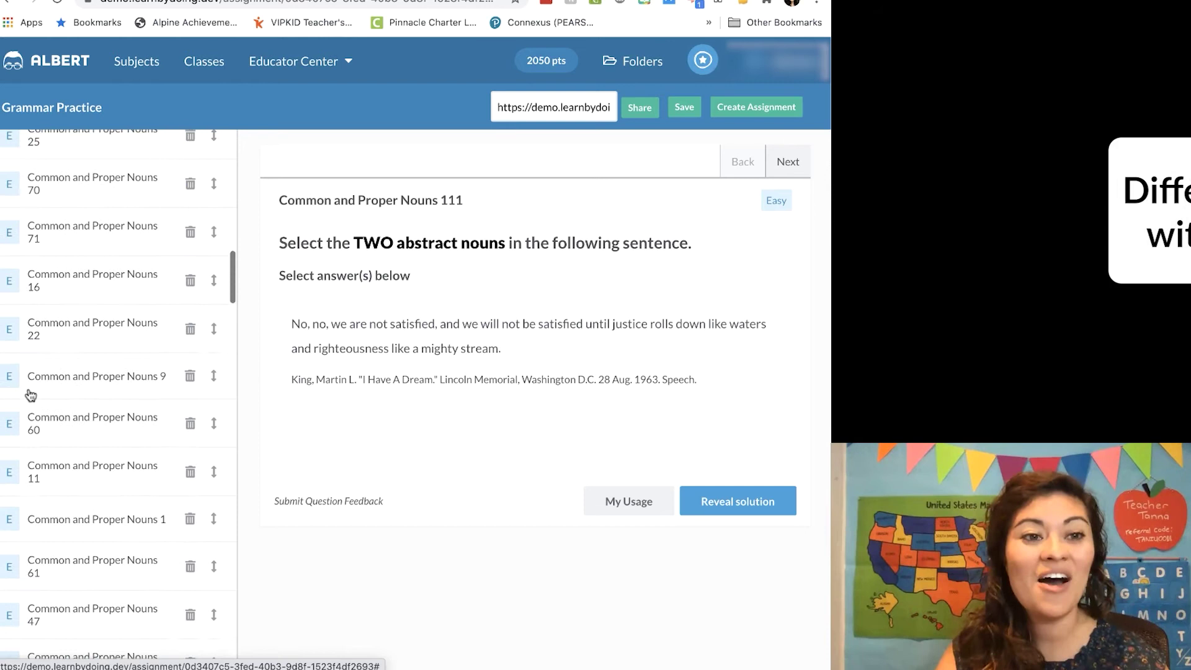
scroll(30, 394, "up", 5)
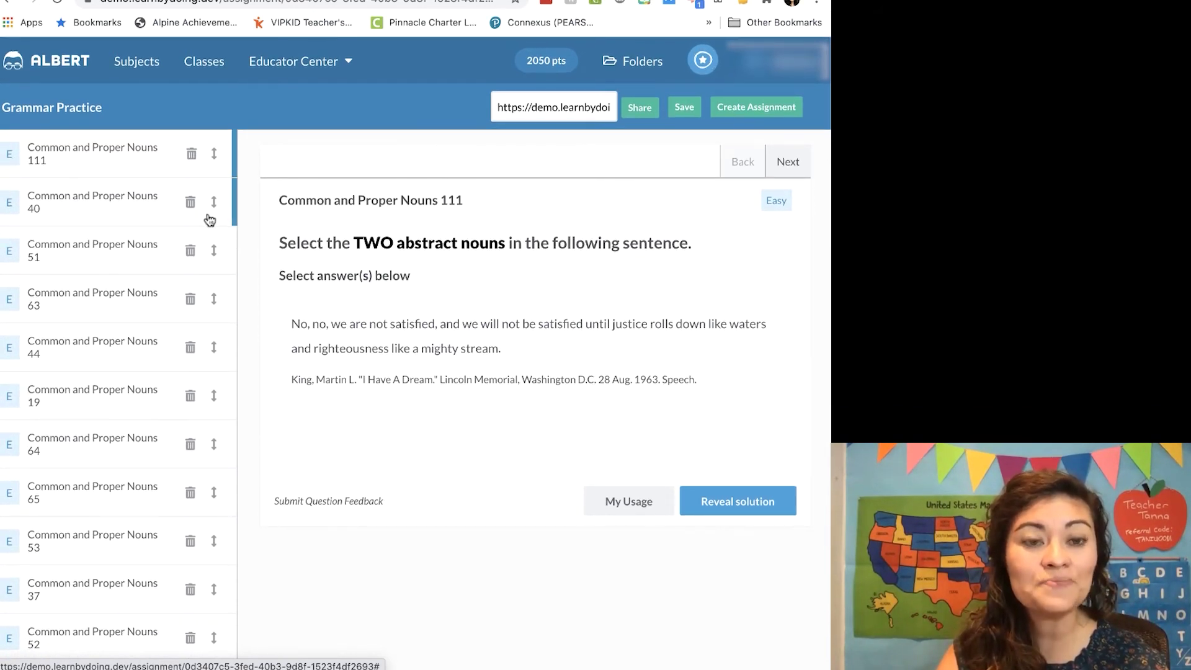
scroll(138, 297, "down", 10)
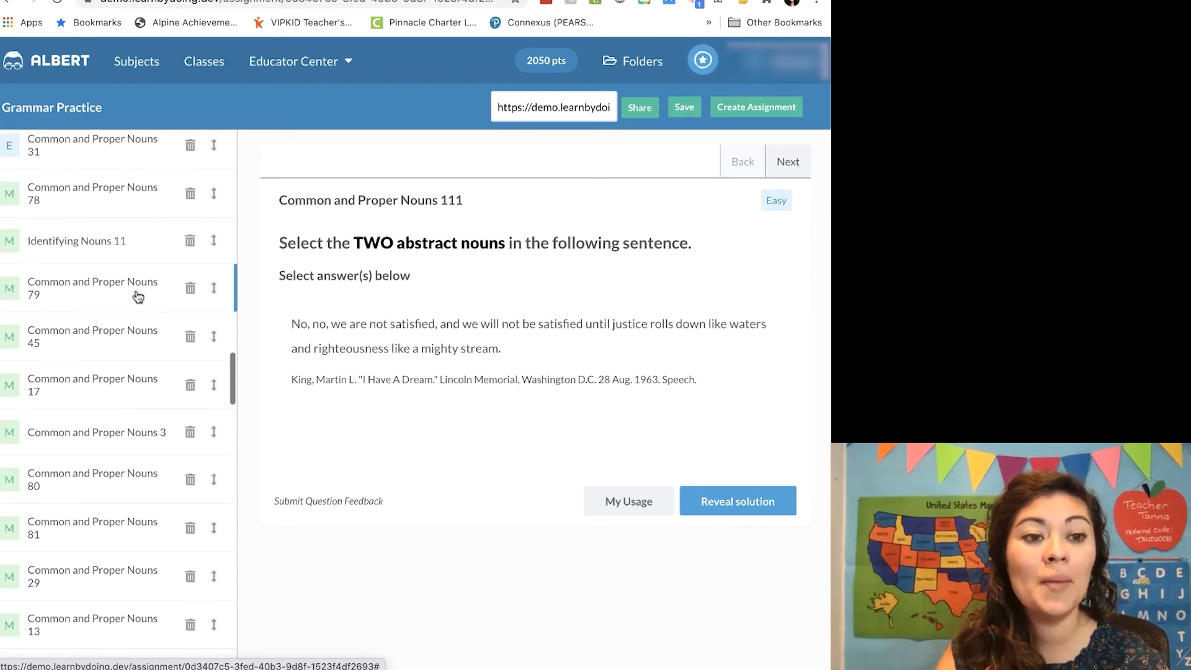
scroll(88, 474, "down", 10)
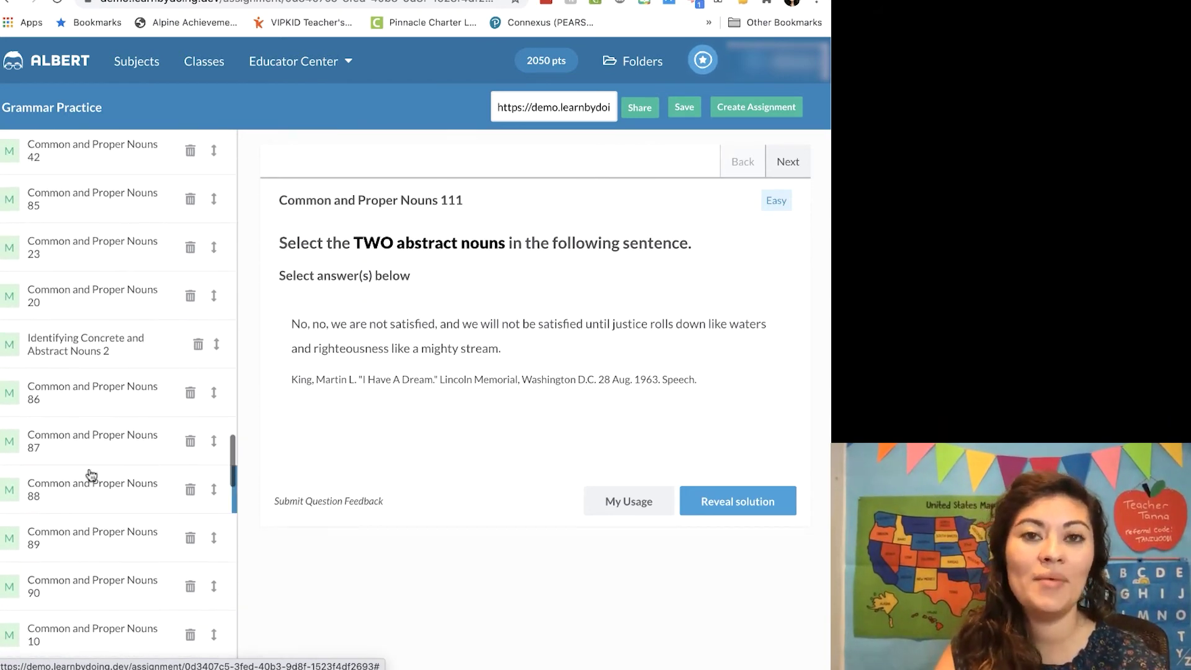
scroll(91, 475, "down", 15)
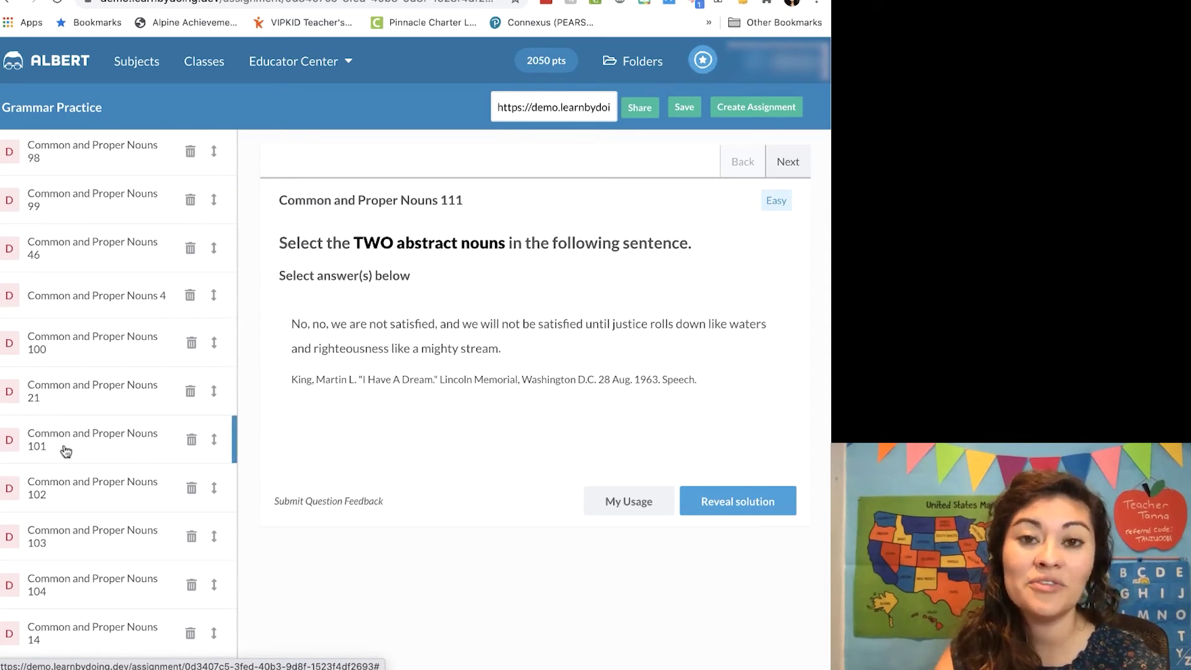
scroll(65, 451, "down", 5)
scroll(66, 450, "down", 10)
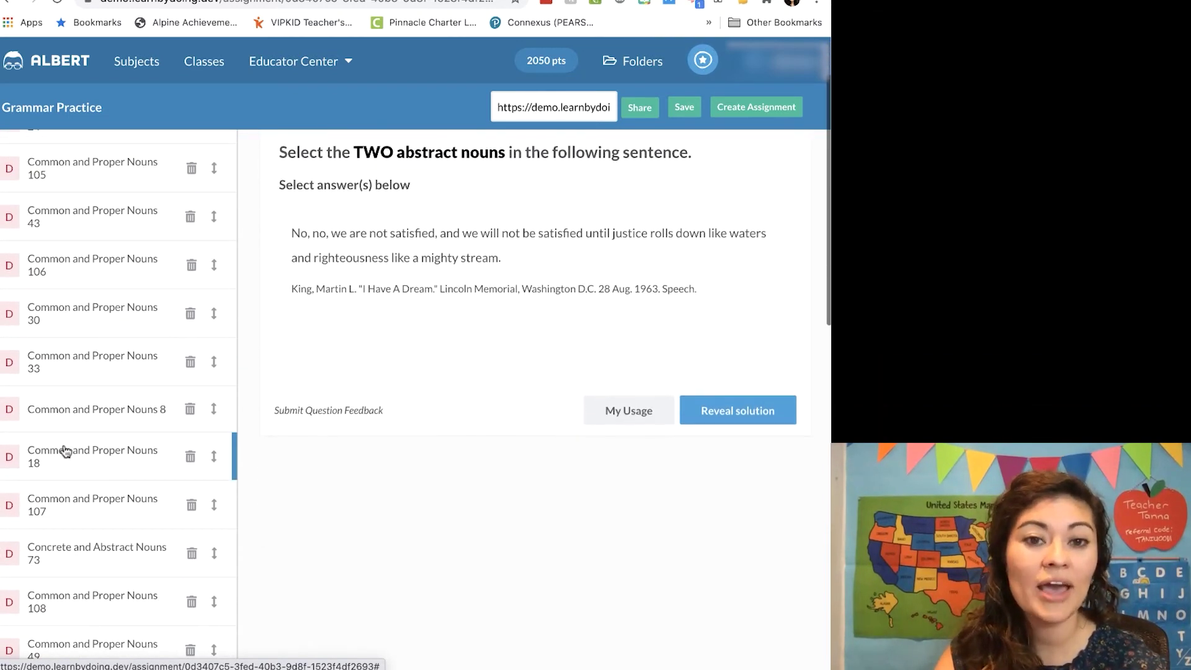
scroll(64, 304, "down", 10)
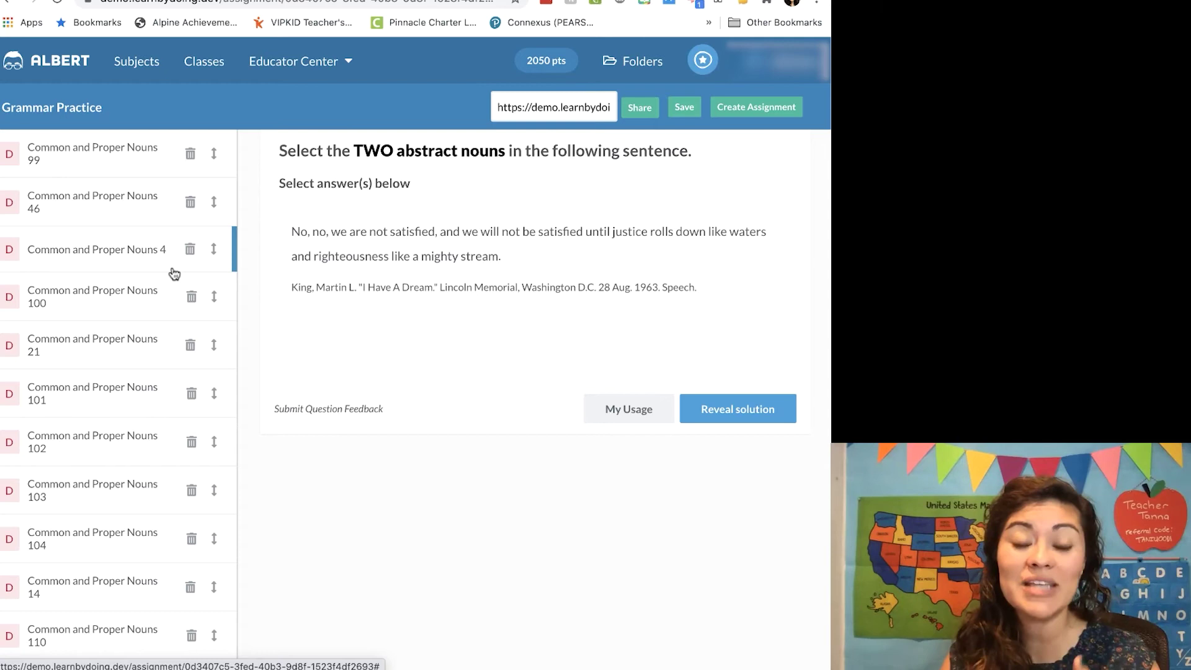
Open the Common and Proper Nouns 40 question from the sidebar list.
left_click(98, 199)
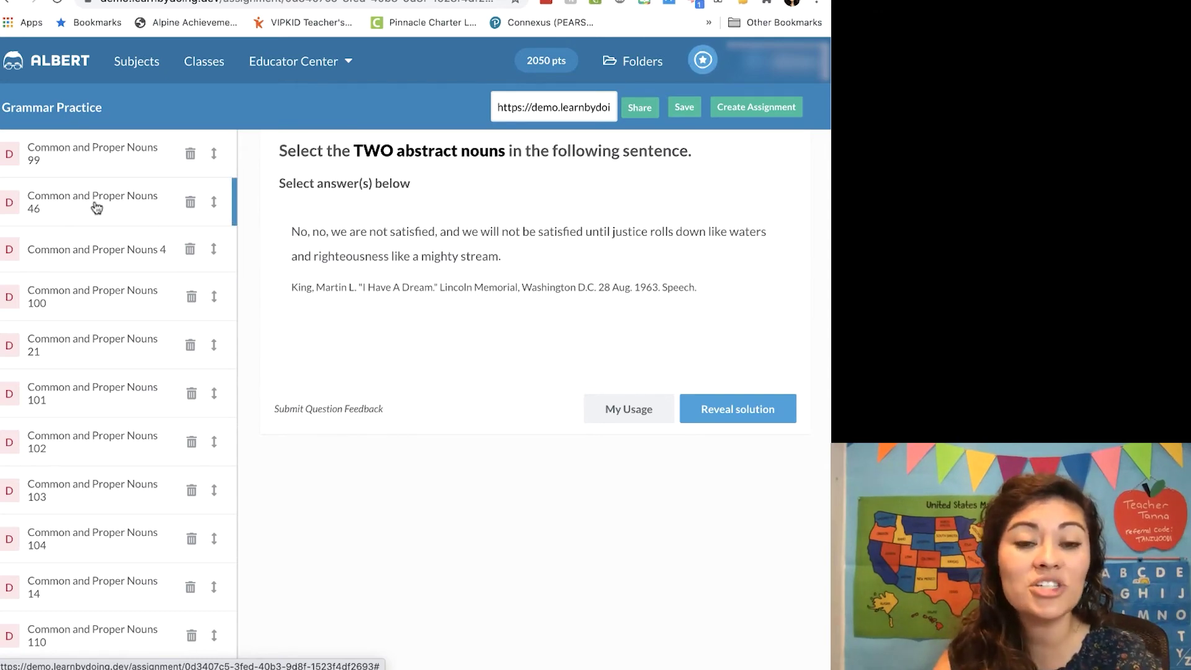
scroll(160, 276, "up", 15)
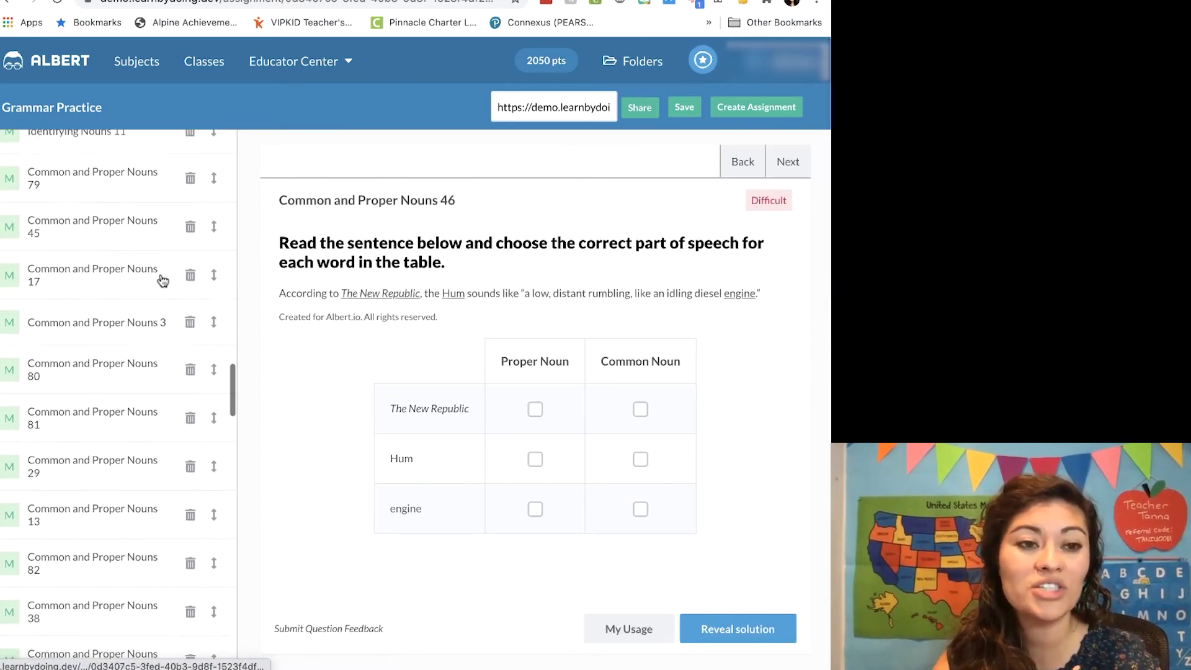
left_click(116, 201)
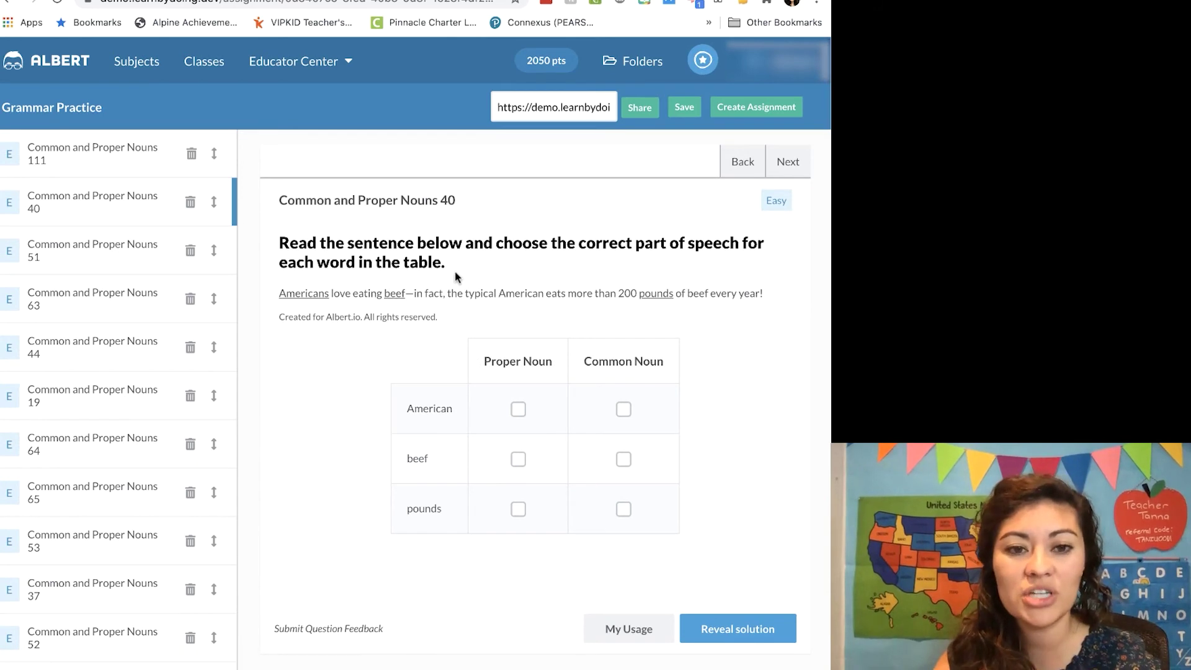
scroll(669, 260, "down", 3)
Mark beef as a common noun, reveal the solution, and read its explanation.
left_click(623, 308)
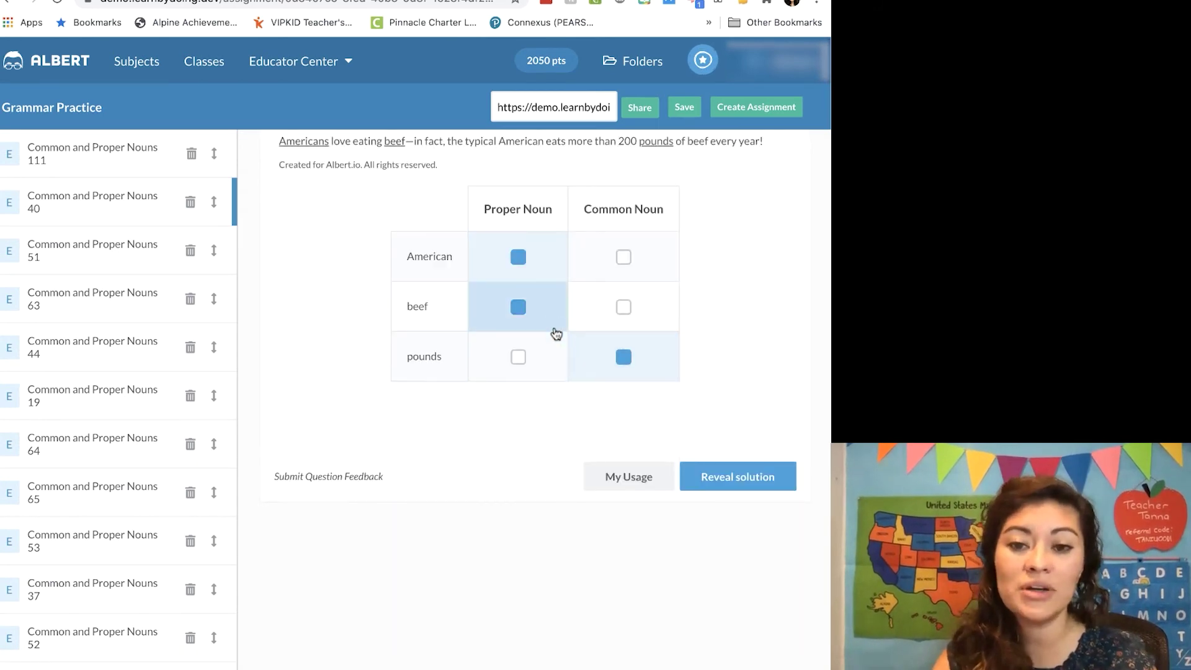
left_click(773, 482)
scroll(678, 452, "down", 2)
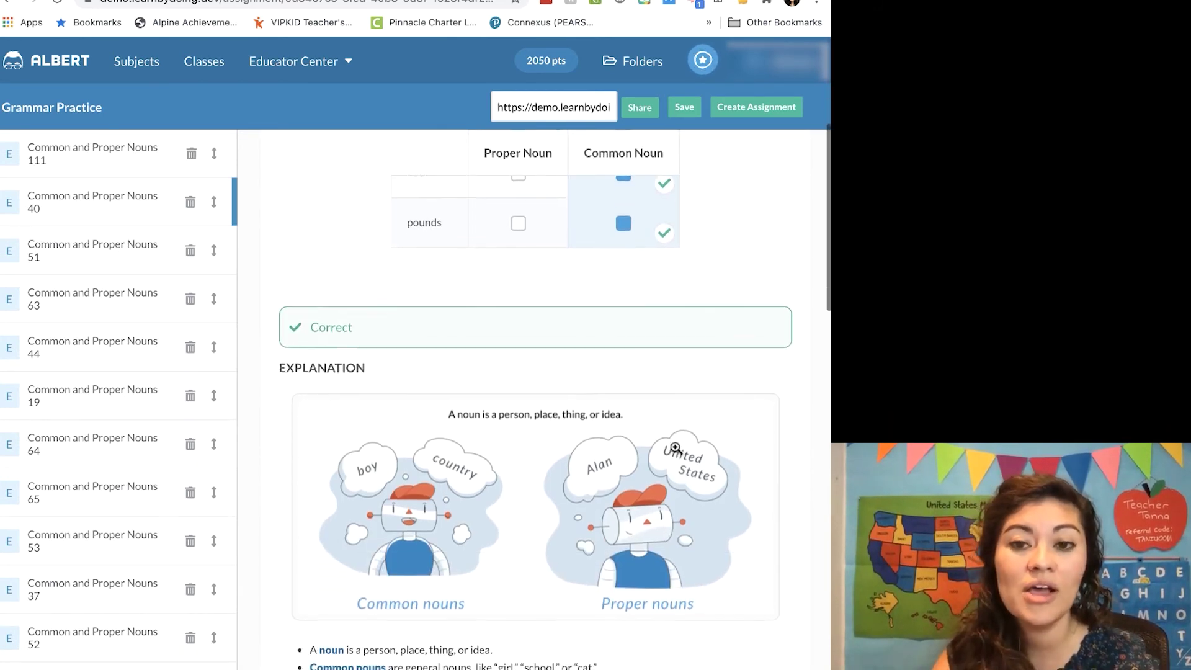
scroll(678, 452, "up", 1)
scroll(357, 414, "down", 2)
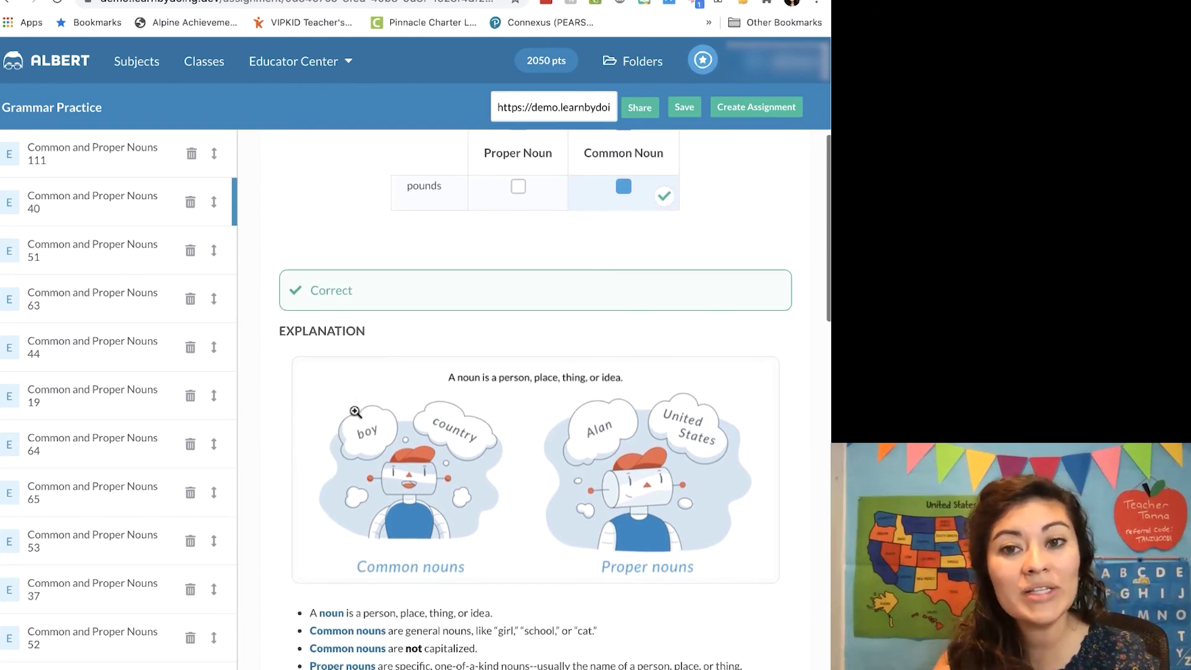
scroll(356, 414, "up", 4)
scroll(356, 414, "down", 8)
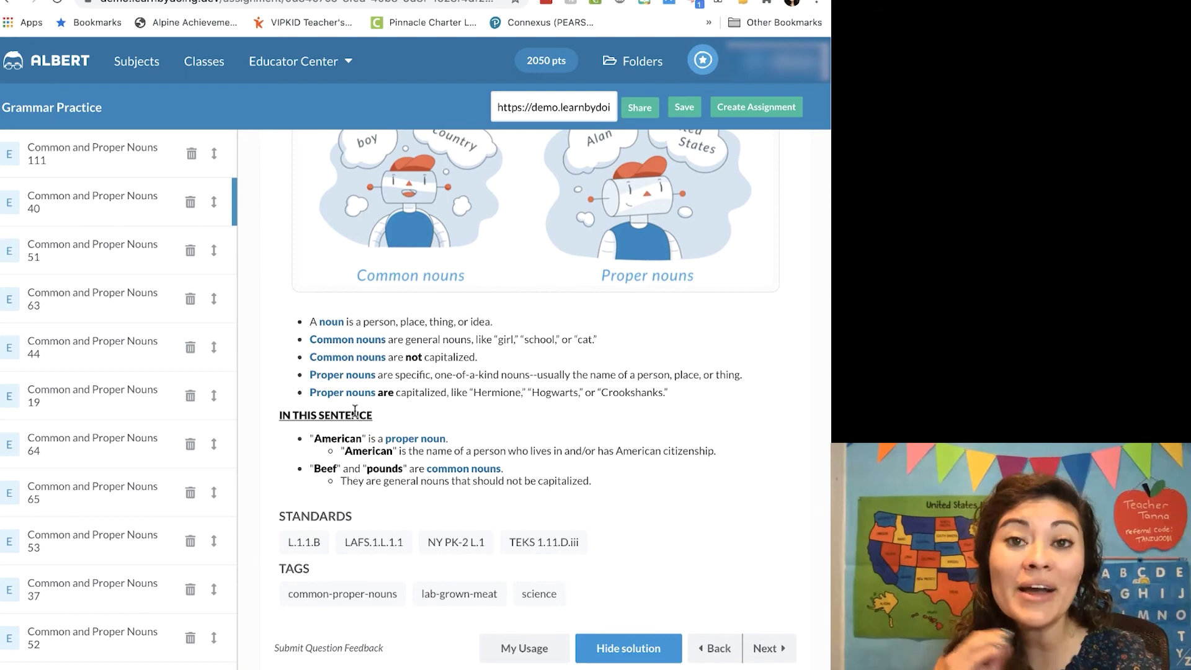
scroll(355, 411, "down", 1)
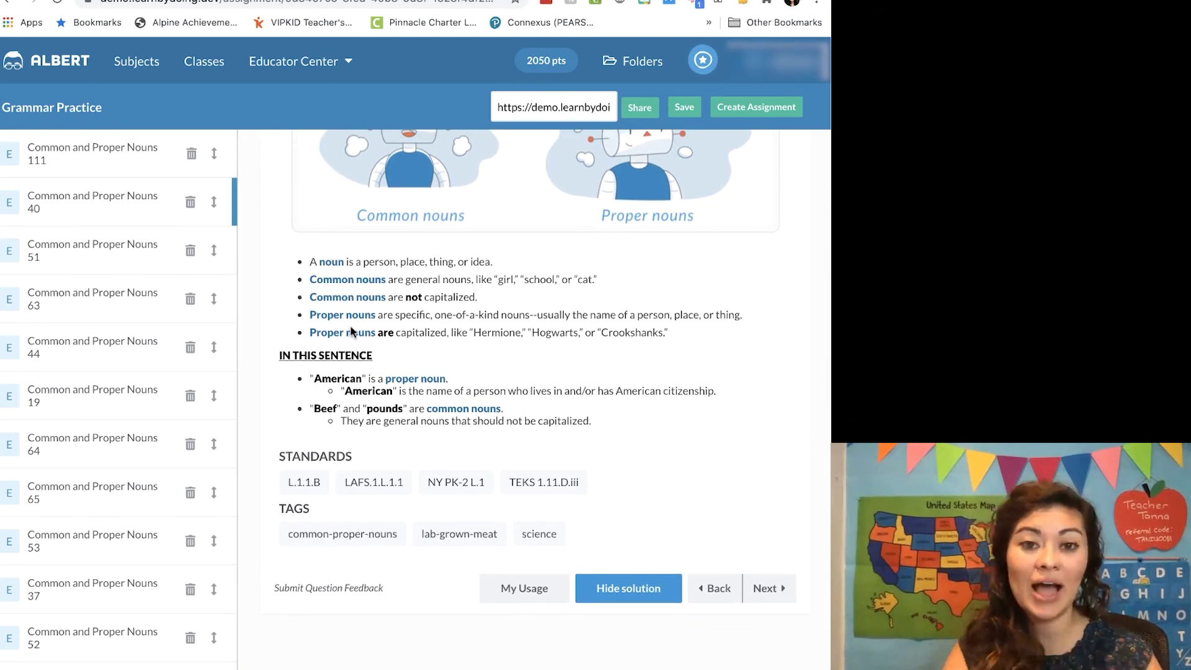
scroll(352, 329, "up", 4)
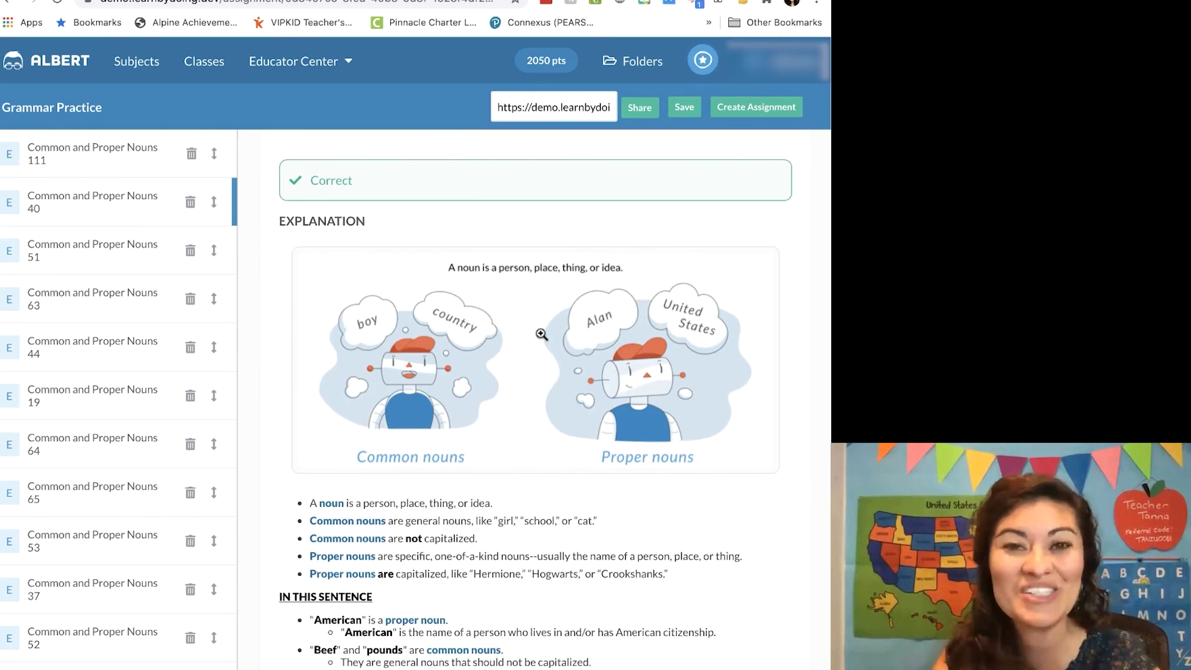
scroll(470, 340, "down", 2)
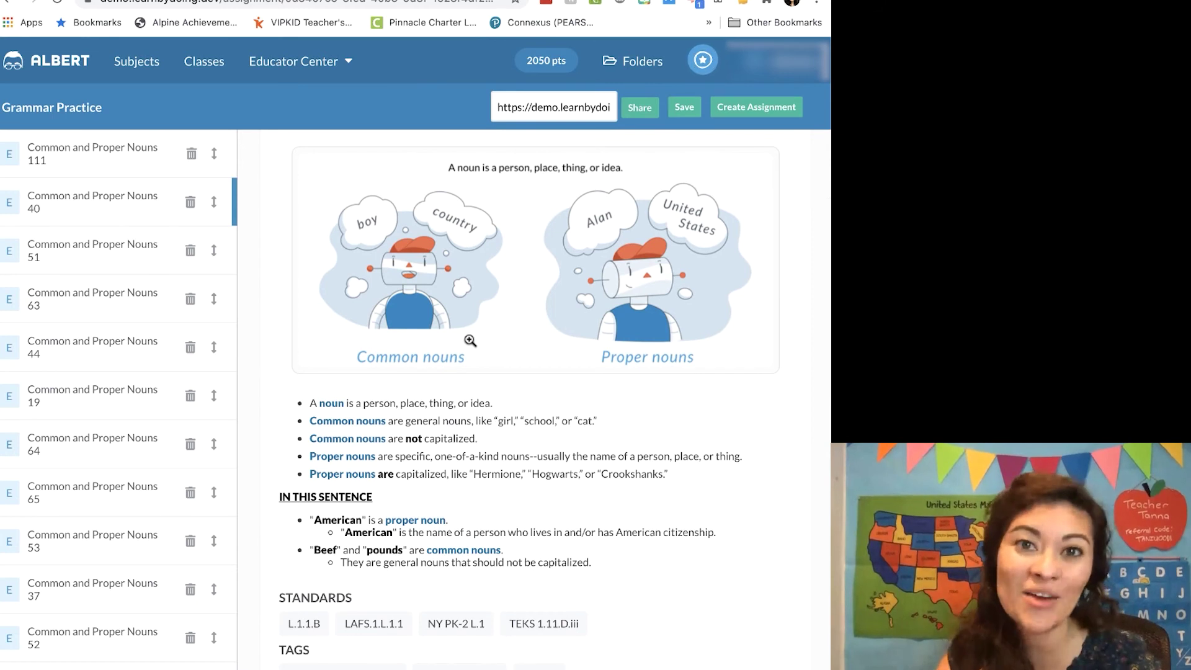
scroll(470, 340, "down", 2)
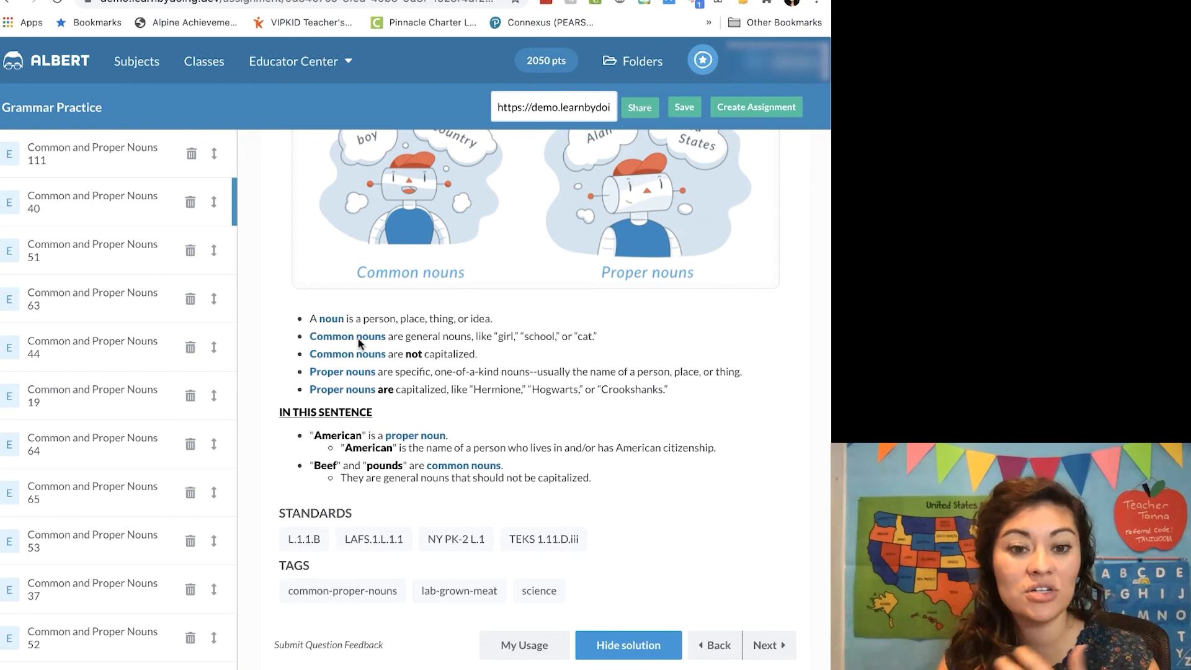
scroll(359, 337, "down", 2)
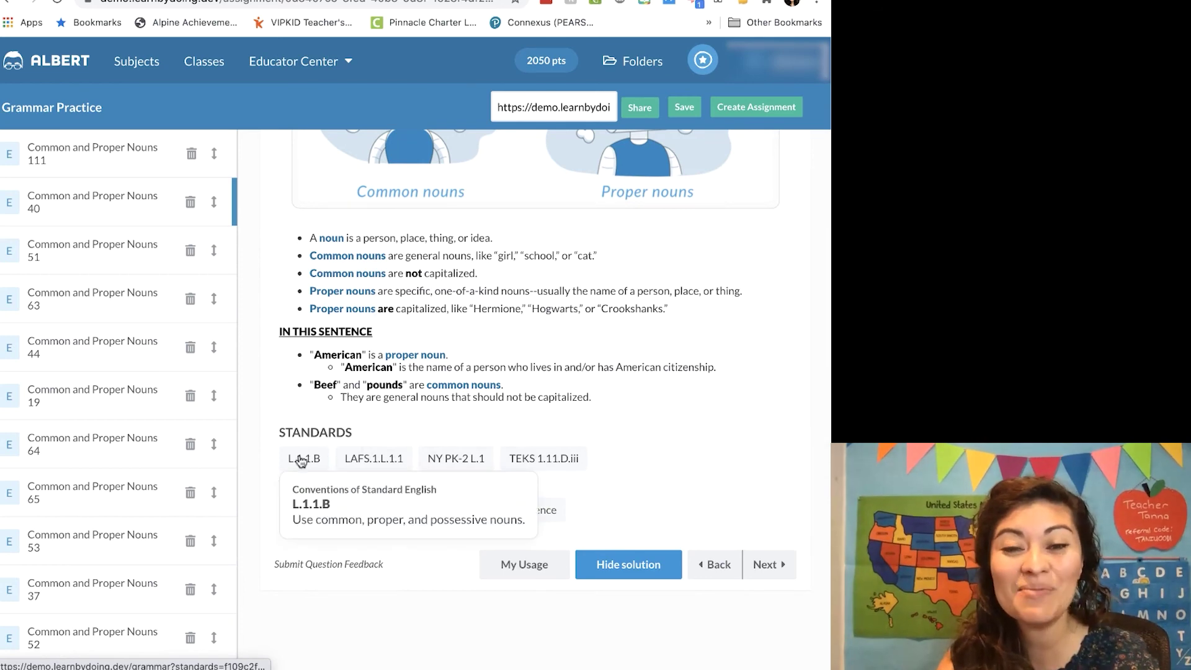
mouse_move(340, 453)
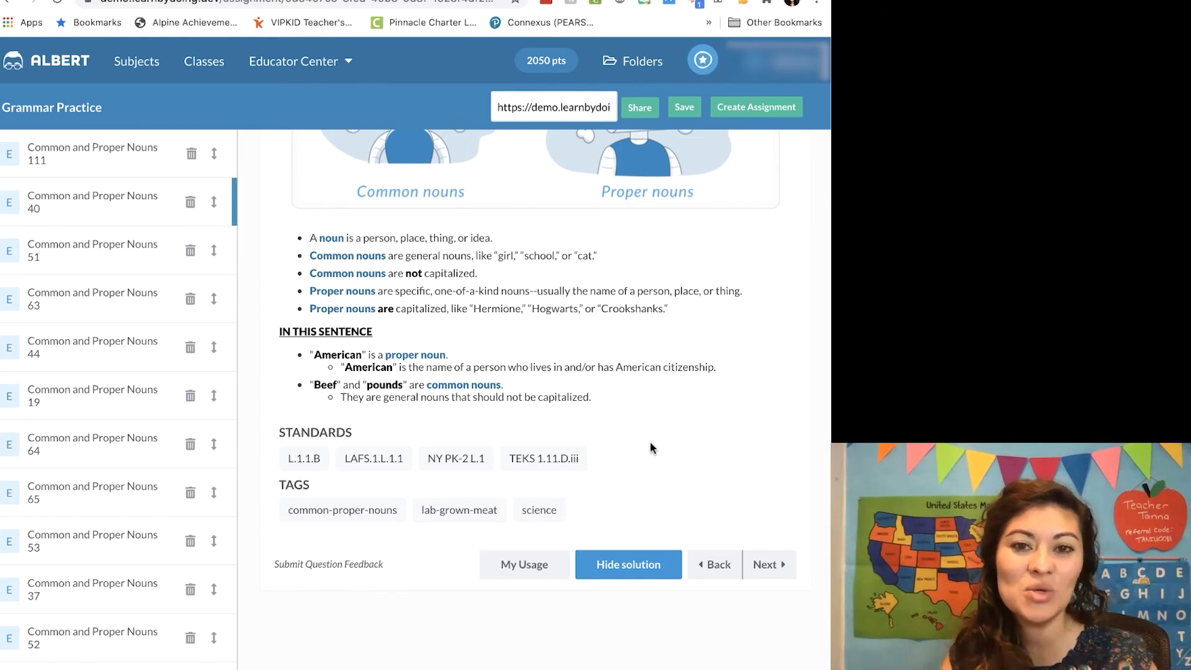
scroll(650, 447, "up", 3)
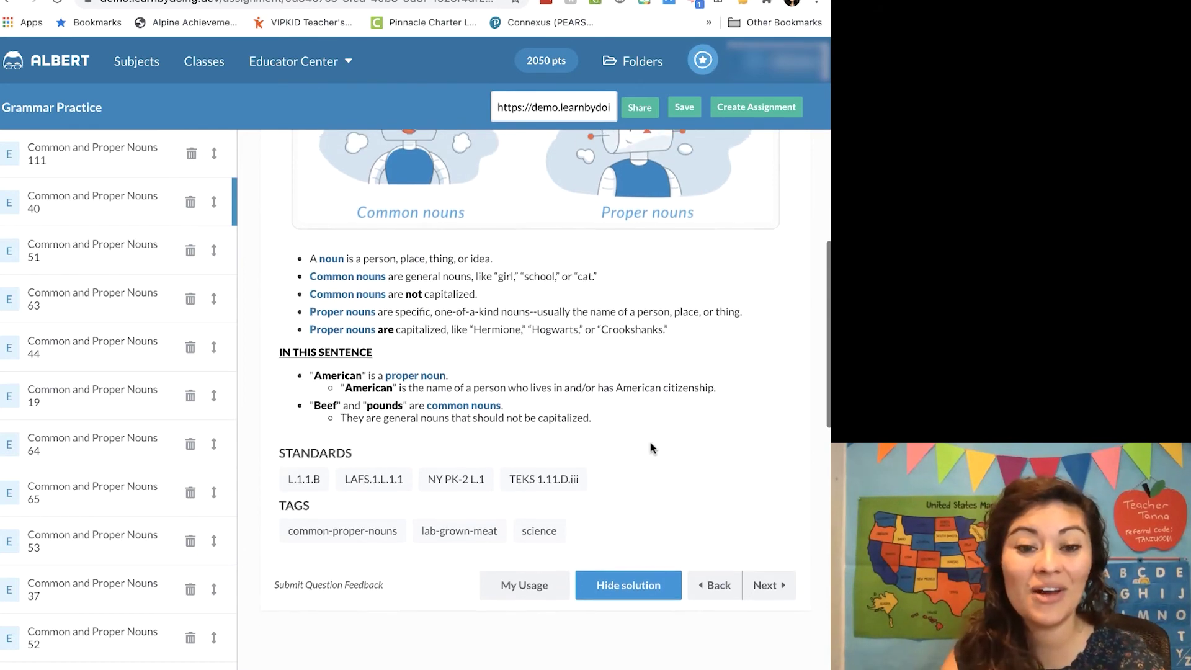
scroll(651, 447, "up", 10)
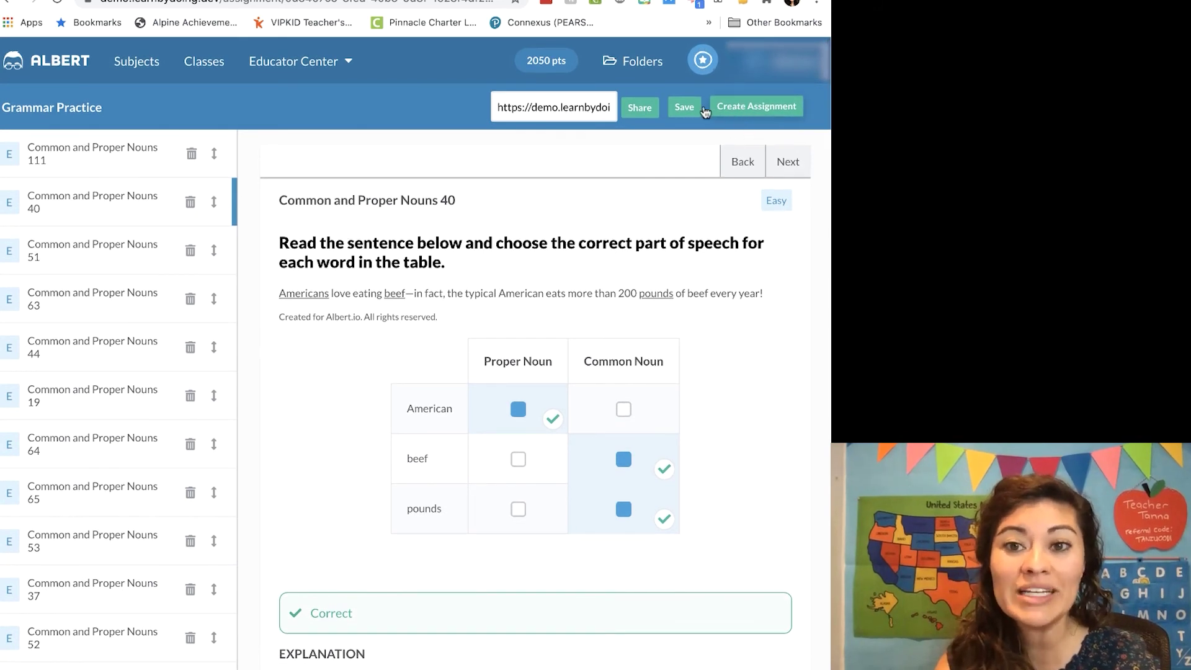
Copy the Grammar Practice folder's share link to the clipboard for other teachers.
left_click(643, 111)
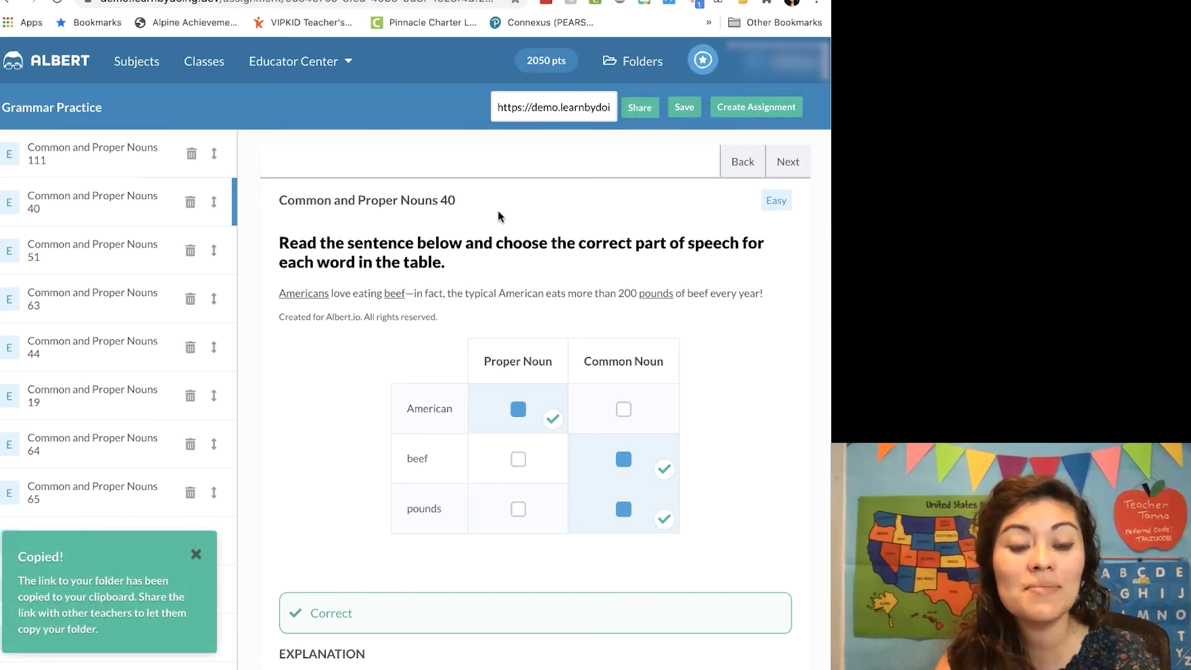
left_click(649, 115)
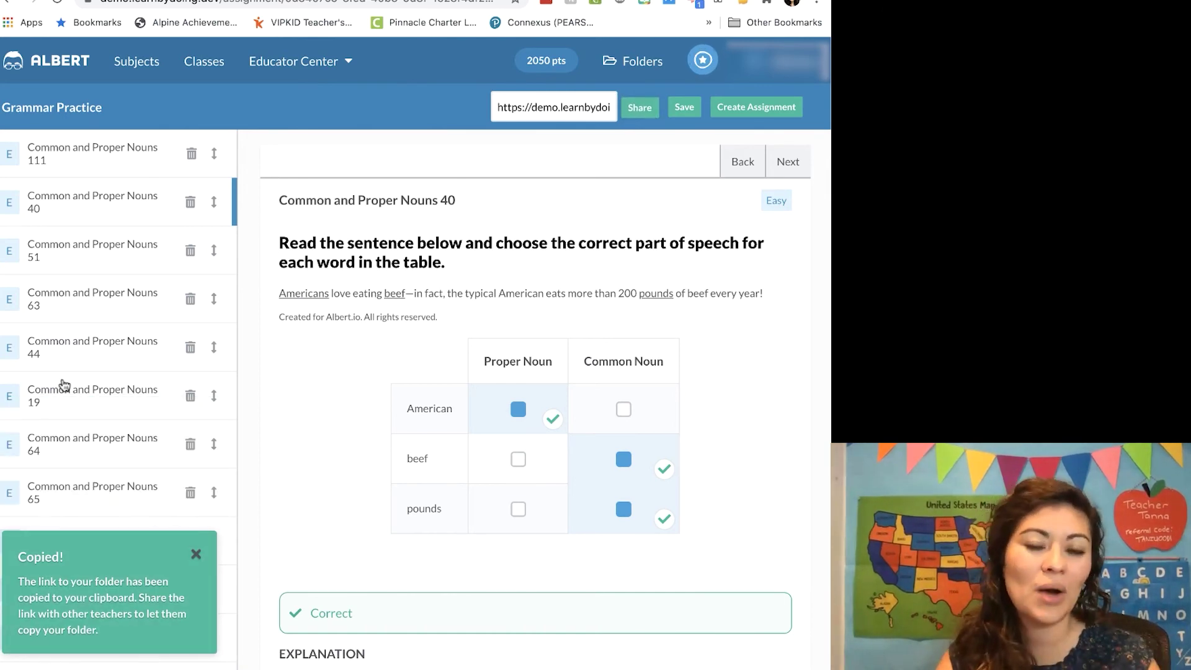
scroll(64, 384, "down", 10)
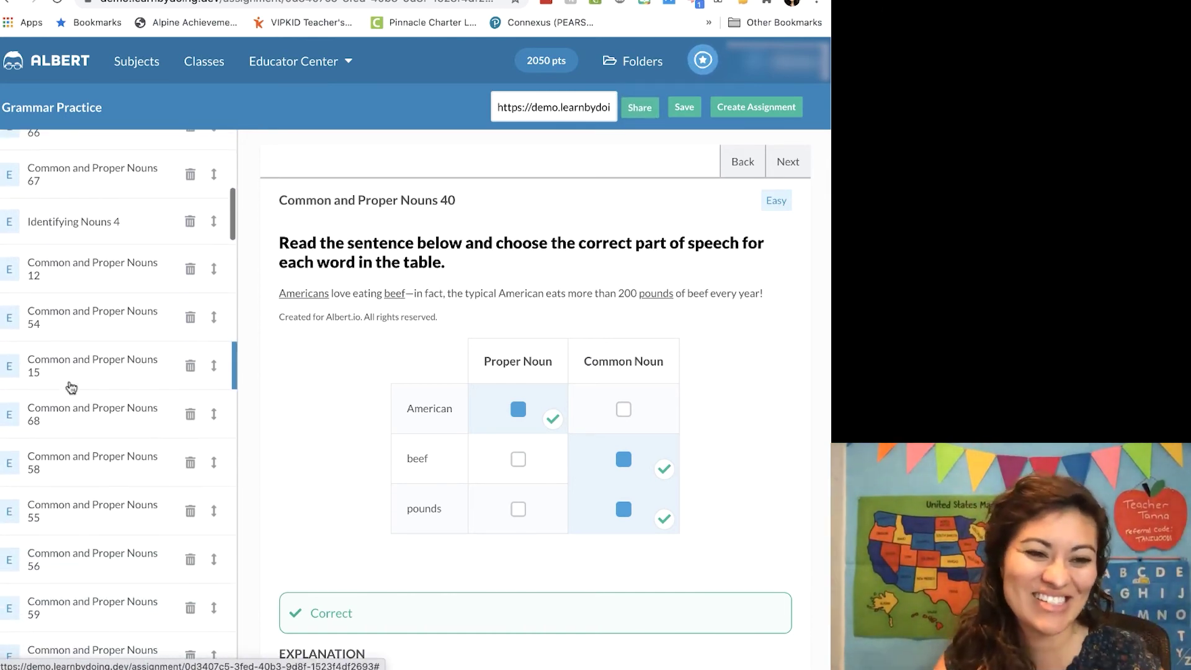
scroll(72, 388, "down", 10)
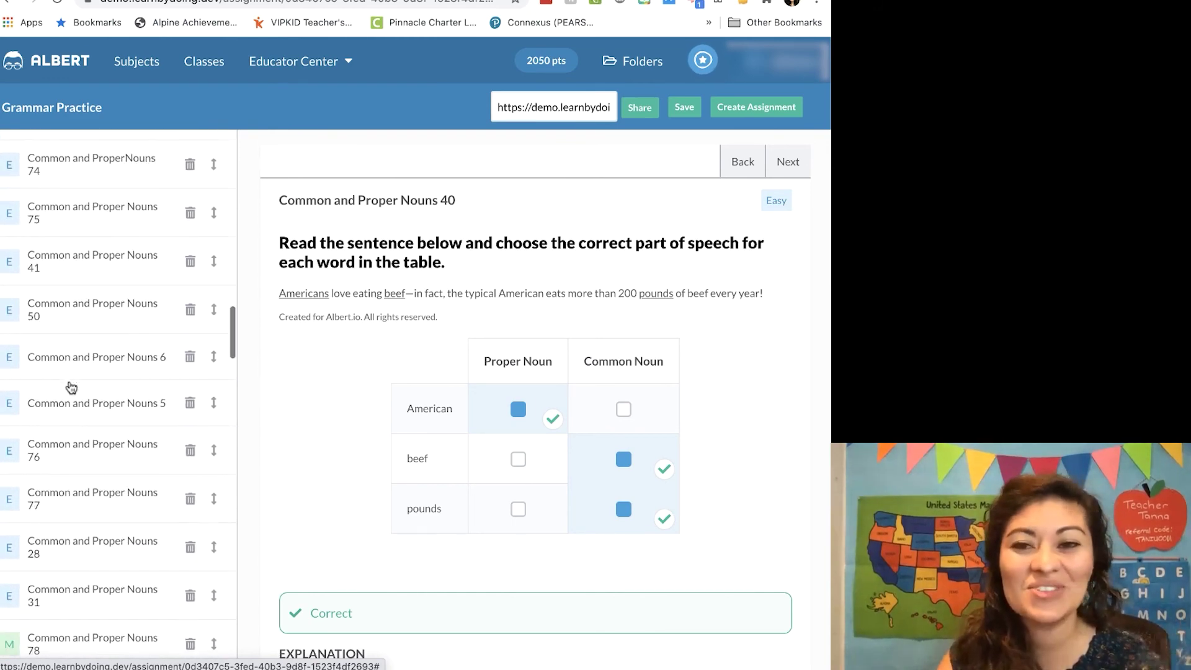
scroll(71, 388, "down", 10)
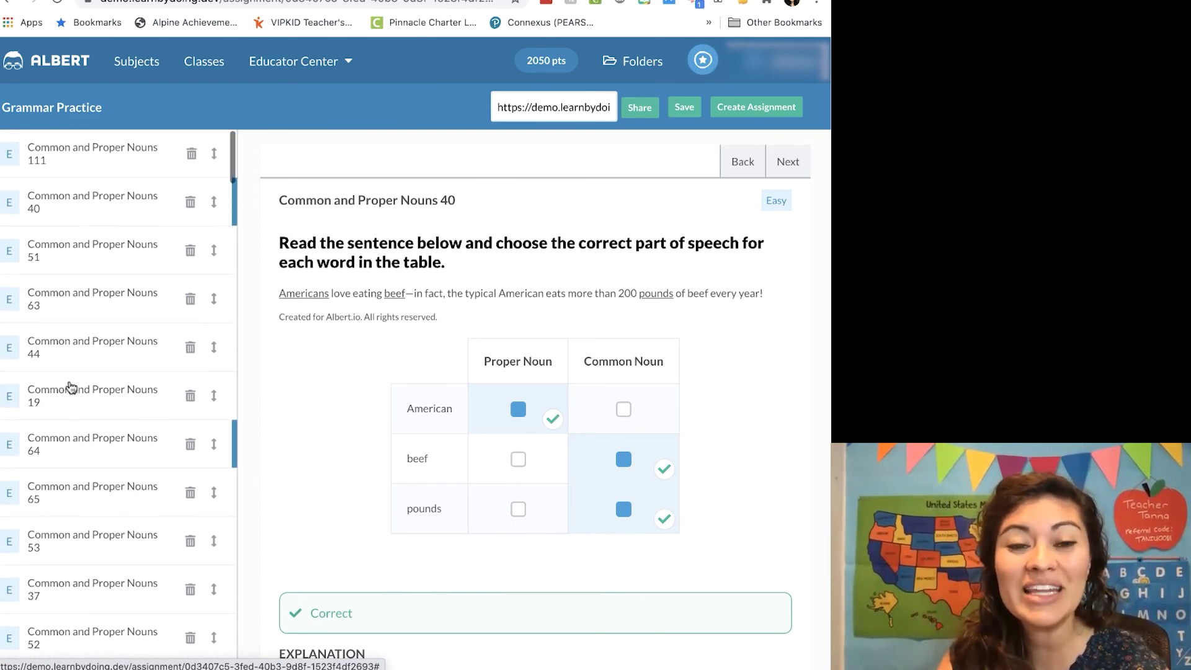